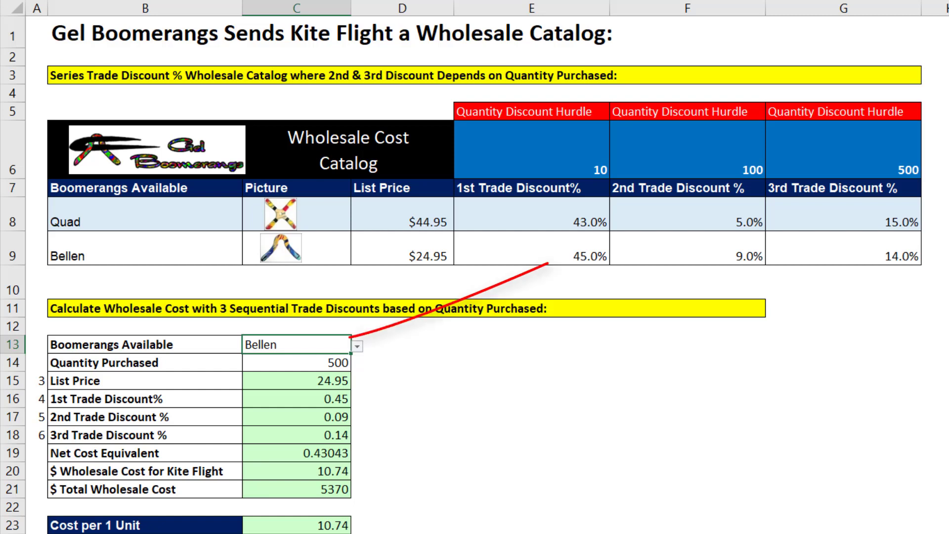
drag(393, 284, 424, 340)
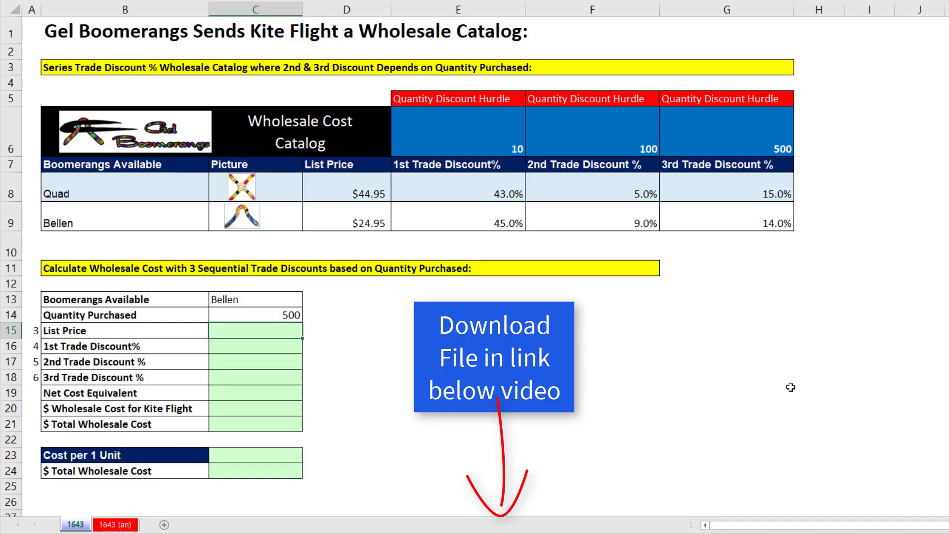
Enter =XLOOKUP(C13,B8:B9,D8:D9) in C15 to look up the chosen boomerang's list price
text(=xl)
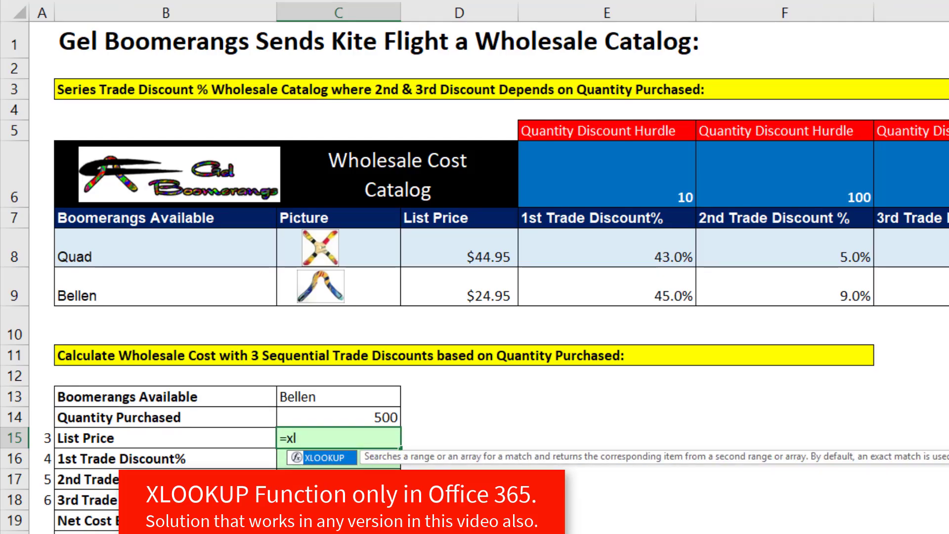
key(Tab)
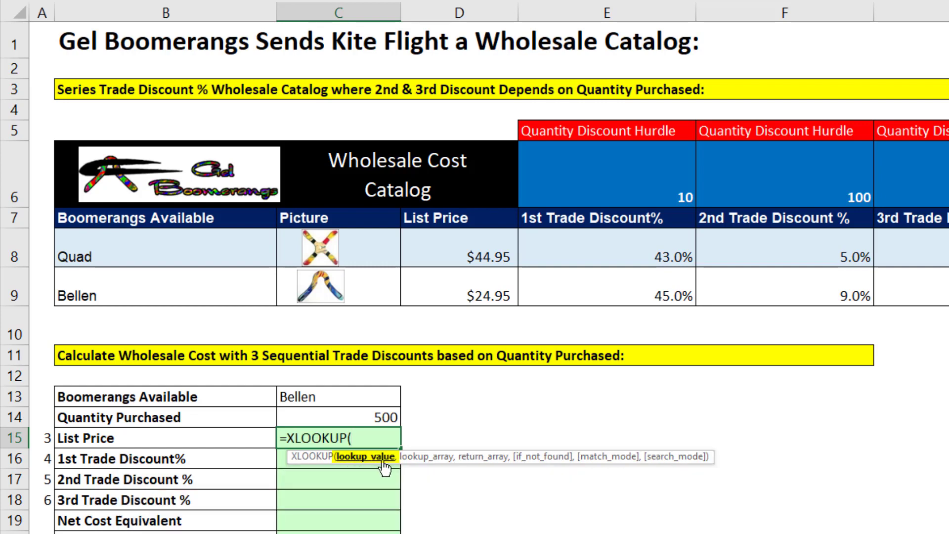
click(320, 403)
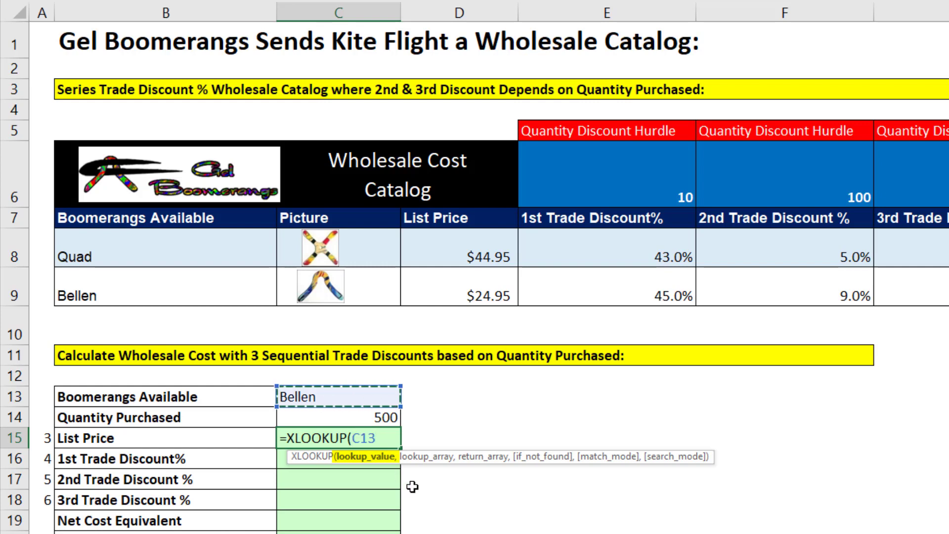
text(,)
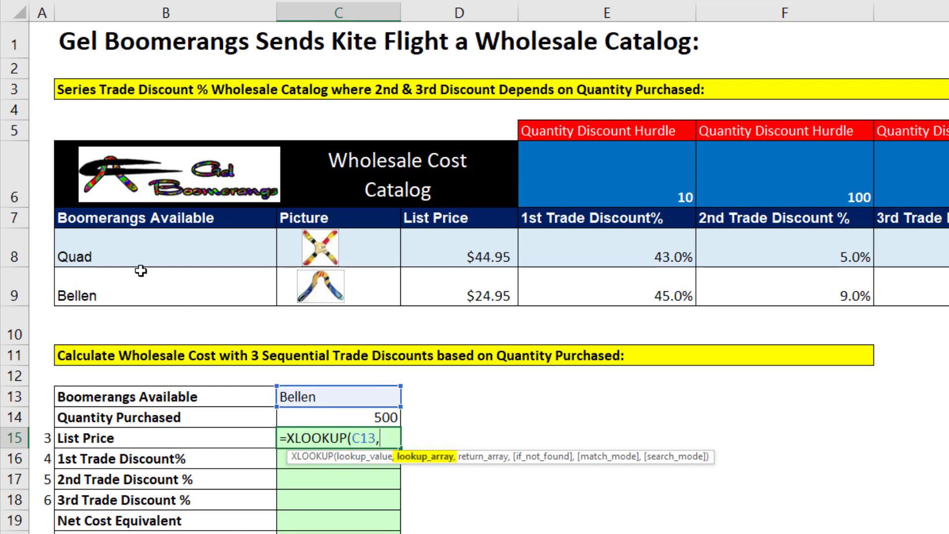
drag(122, 248, 123, 284)
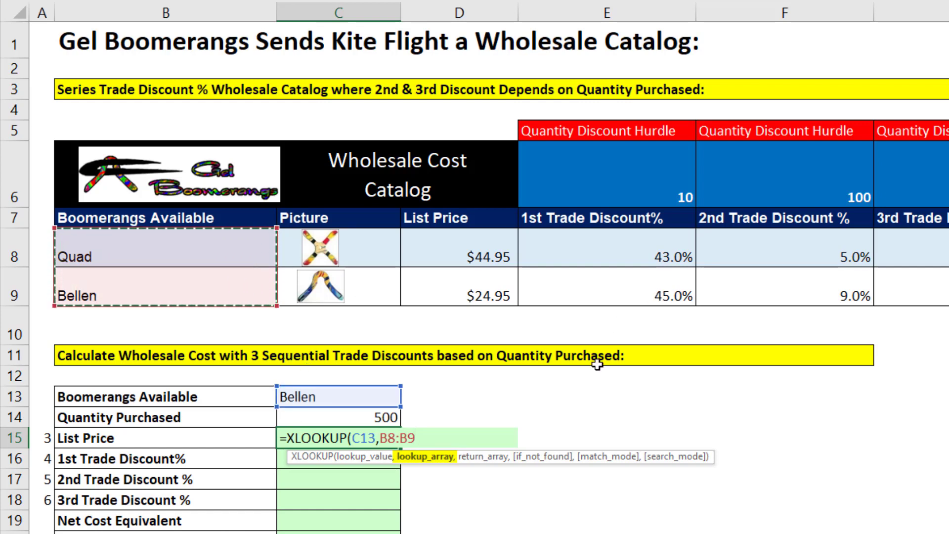
text(,)
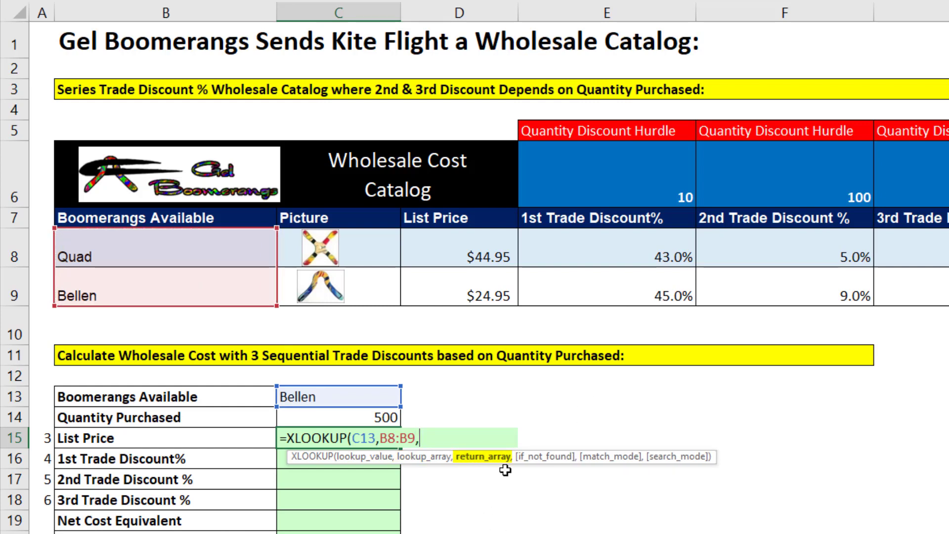
click(444, 252)
drag(444, 253, 451, 284)
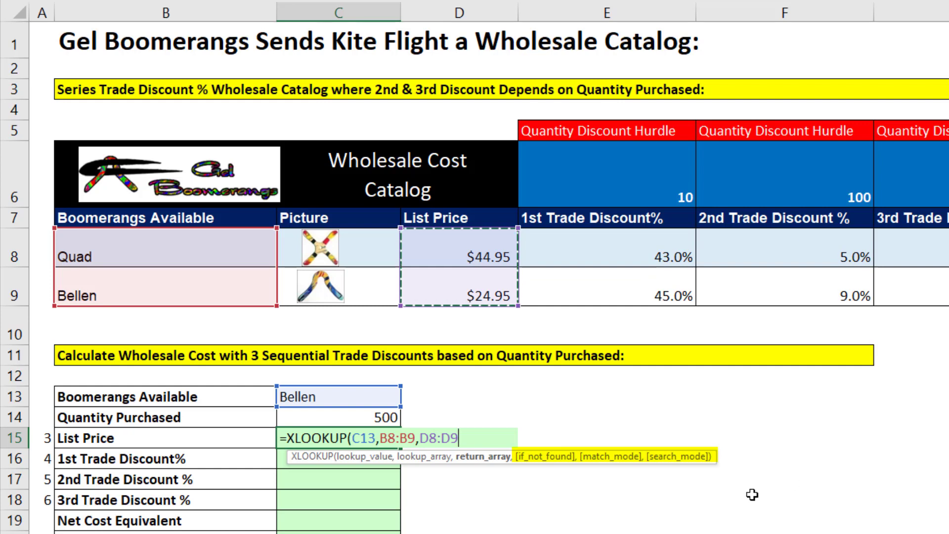
text())
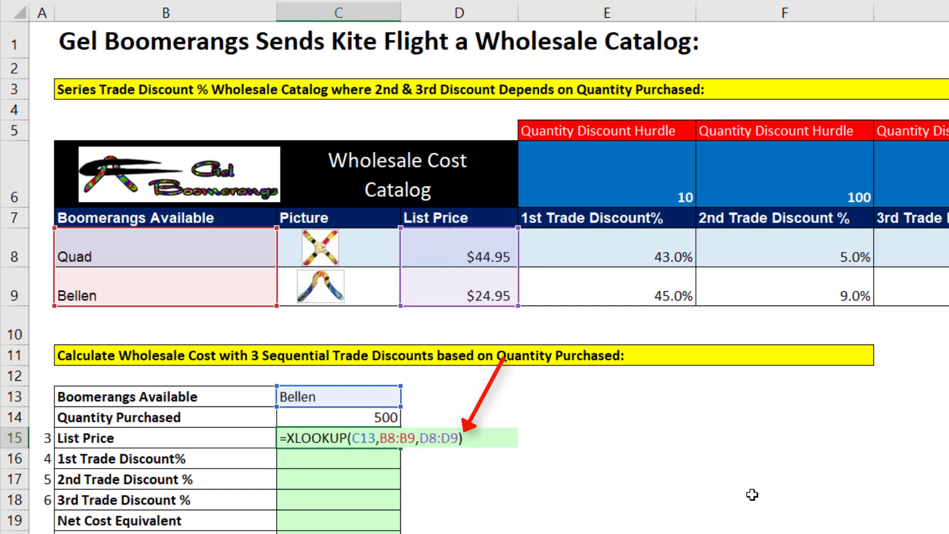
key(Return)
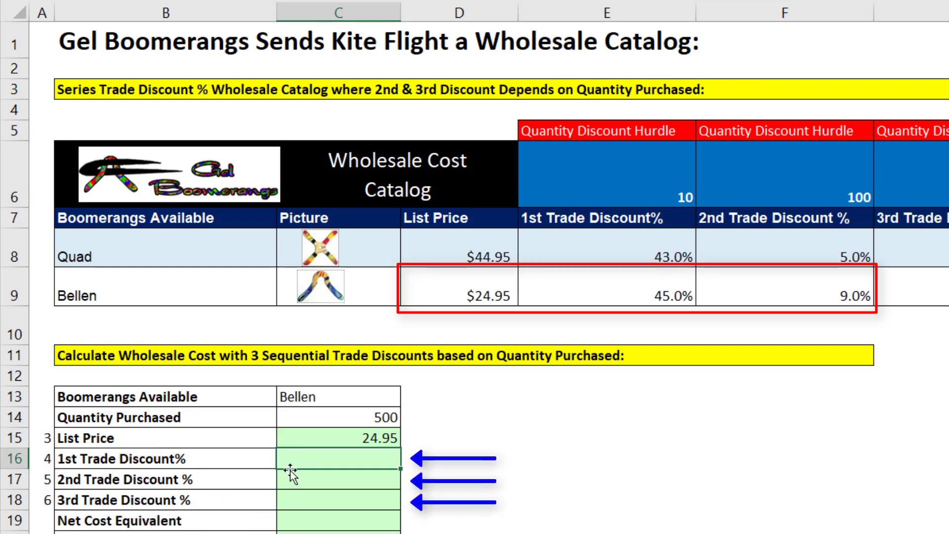
Enter =XLOOKUP(C13,B8:B9,E8:G9) in C16 to return all three trade discounts for the chosen boomerang
key(F2)
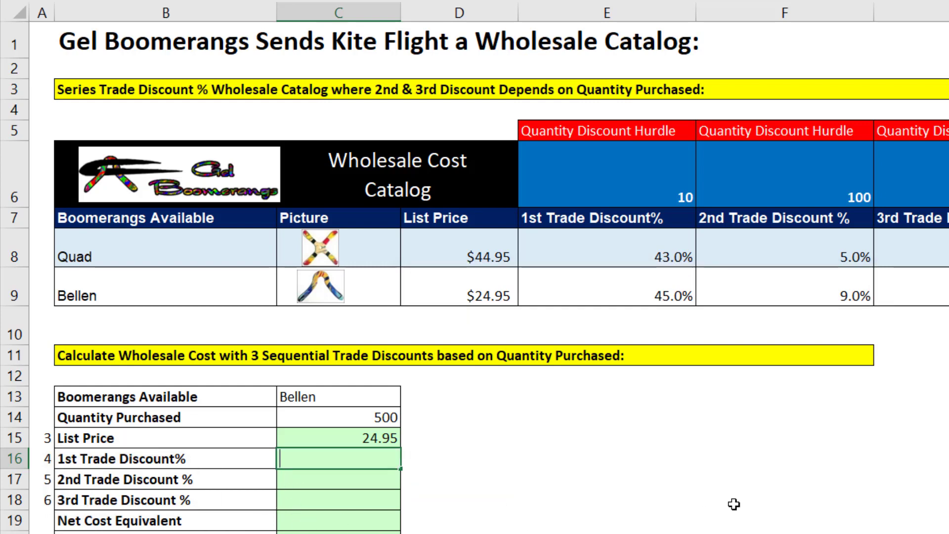
text(=xl)
key(Tab)
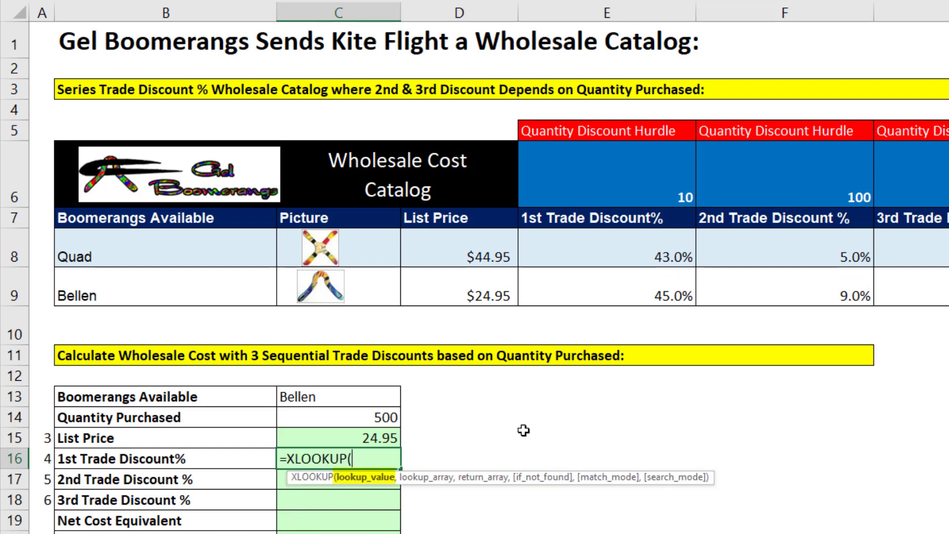
click(329, 403)
text(,)
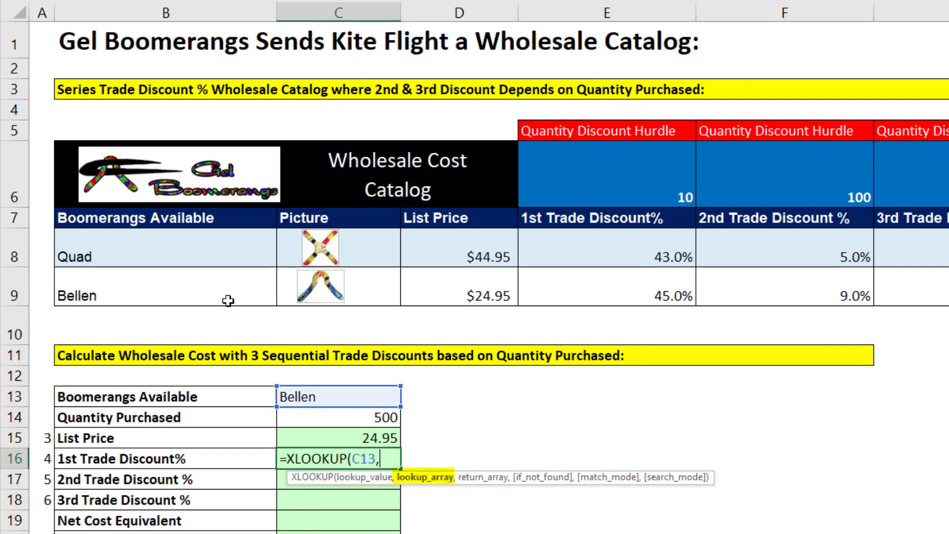
click(176, 237)
drag(176, 237, 186, 286)
text(,)
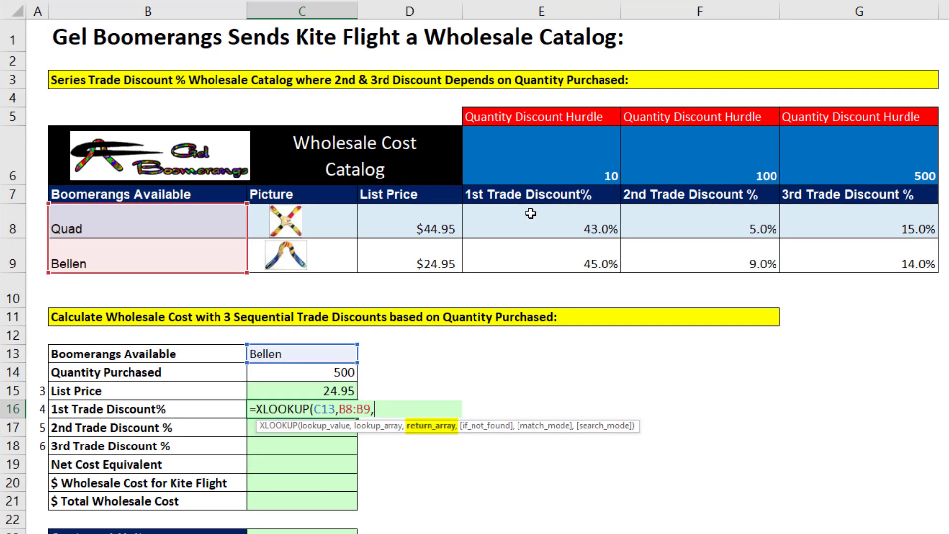
drag(593, 240, 918, 255)
drag(822, 227, 841, 265)
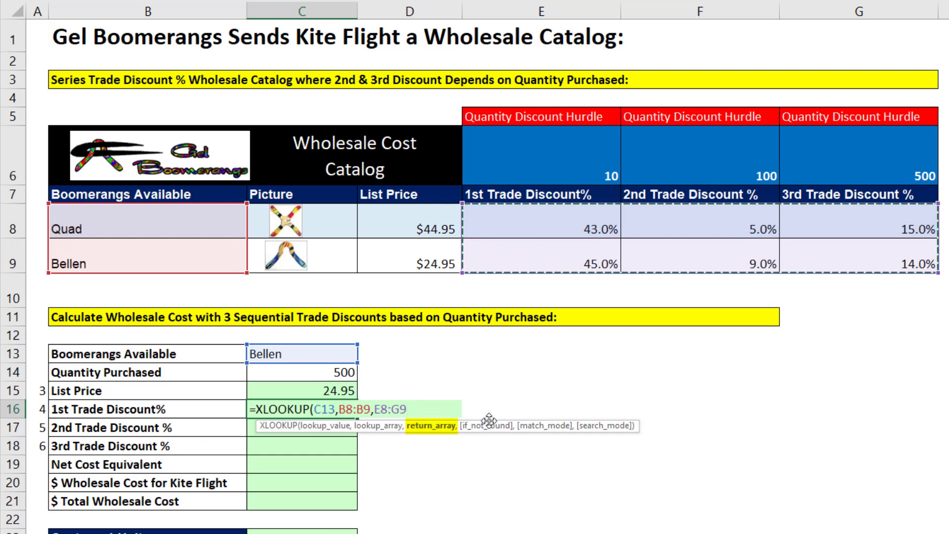
text())
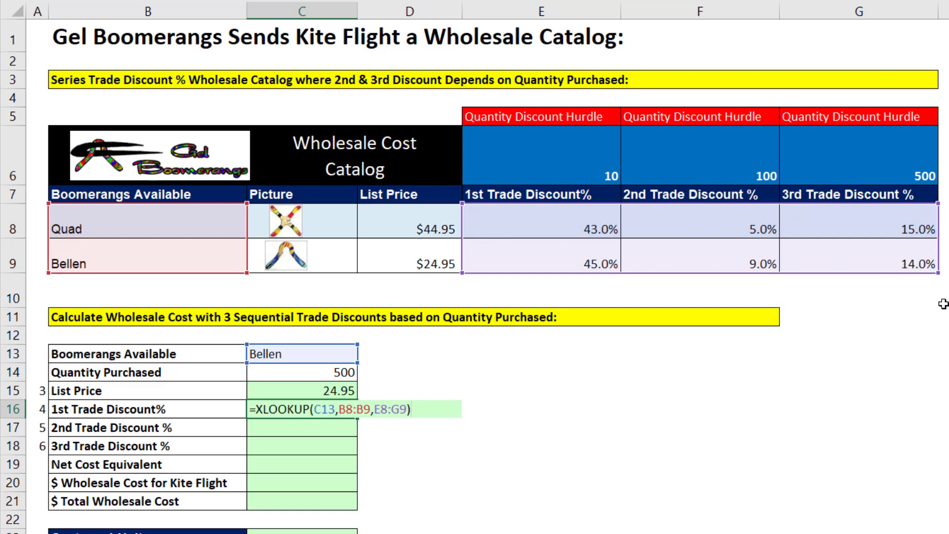
key(Return)
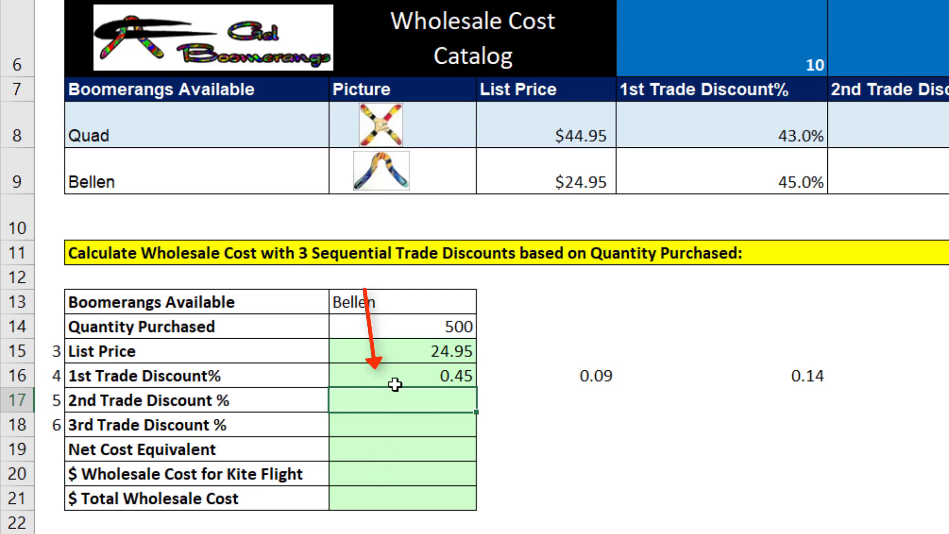
Wrap the C16 lookup in TRANSPOSE, making it =TRANSPOSE(XLOOKUP(C13,B8:B9,E8:G9)), to list the discounts vertically
click(394, 375)
key(F2)
click(346, 385)
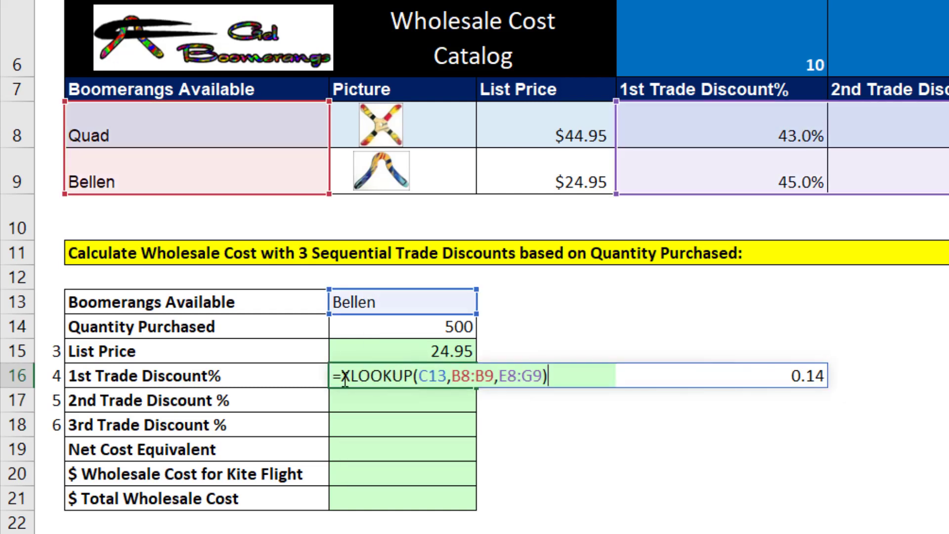
text(tr)
key(Tab)
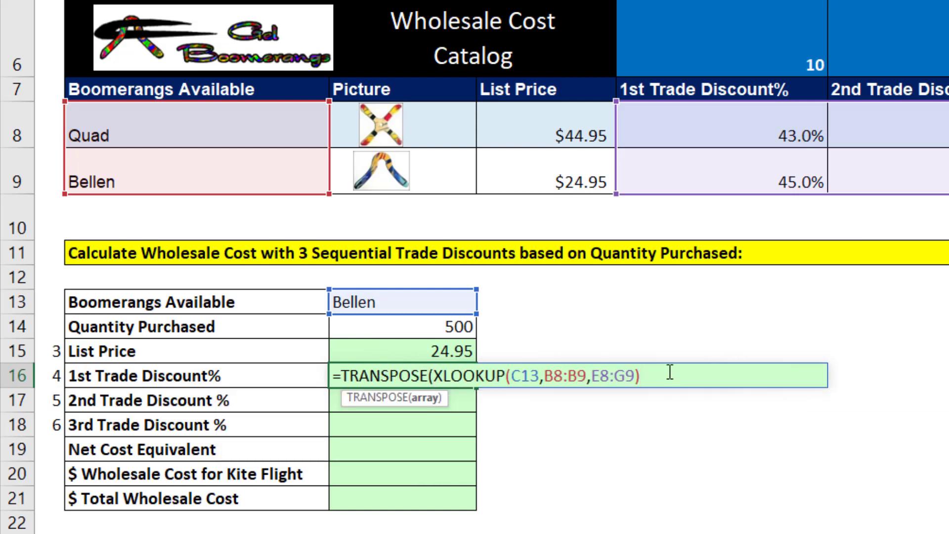
text())
key(Return)
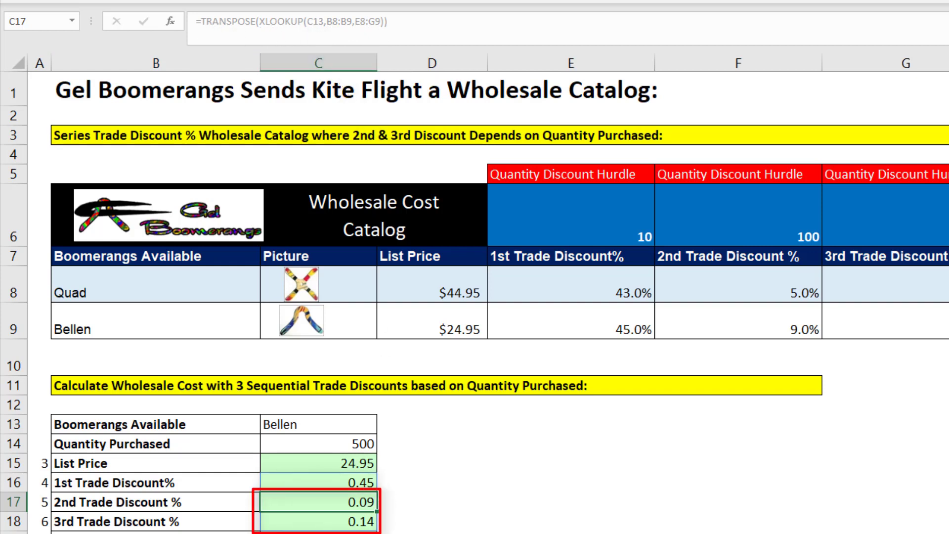
Set the Quantity Purchased in C14 to 75
click(317, 487)
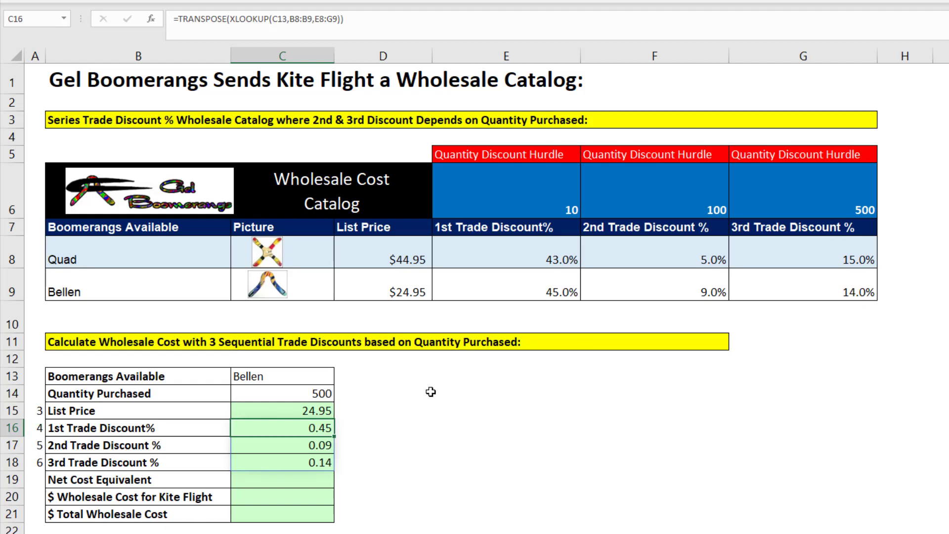
key(Up)
key(Up)
text(75)
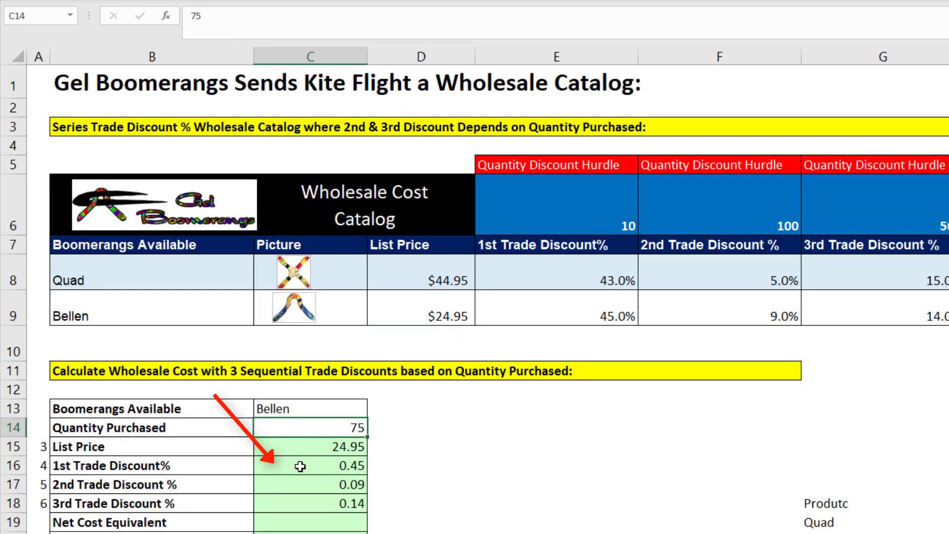
Insert an IF inside the C16 TRANSPOSE with the test C14>=E6:G6 and the existing XLOOKUP as its value if true
click(298, 466)
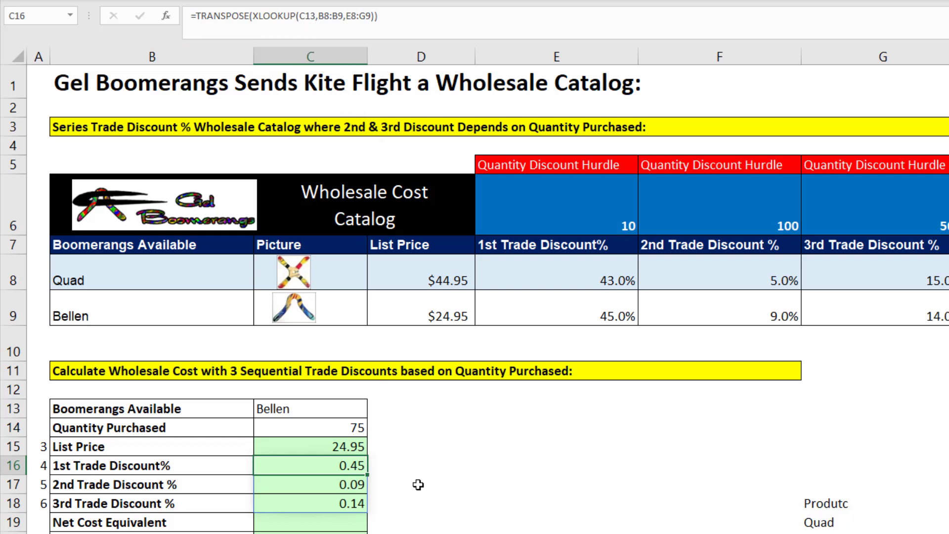
key(F2)
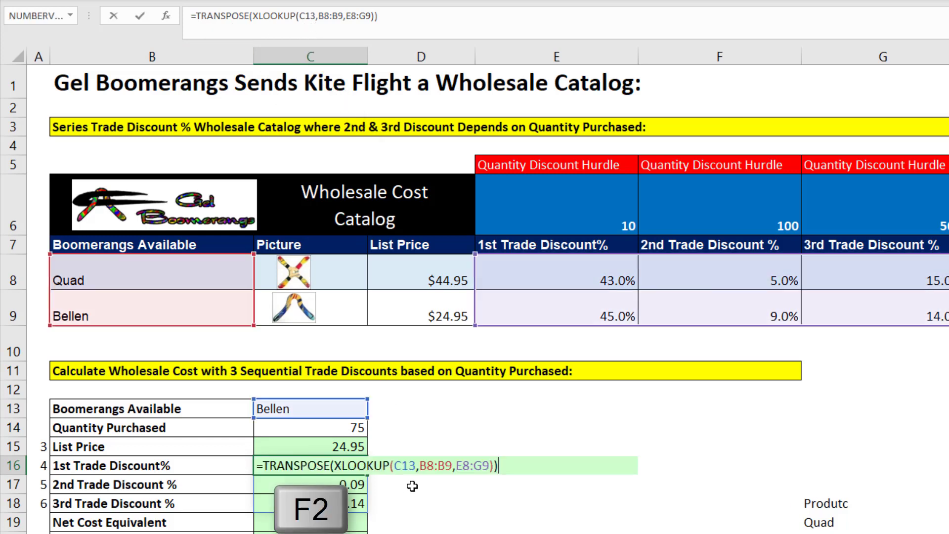
click(337, 468)
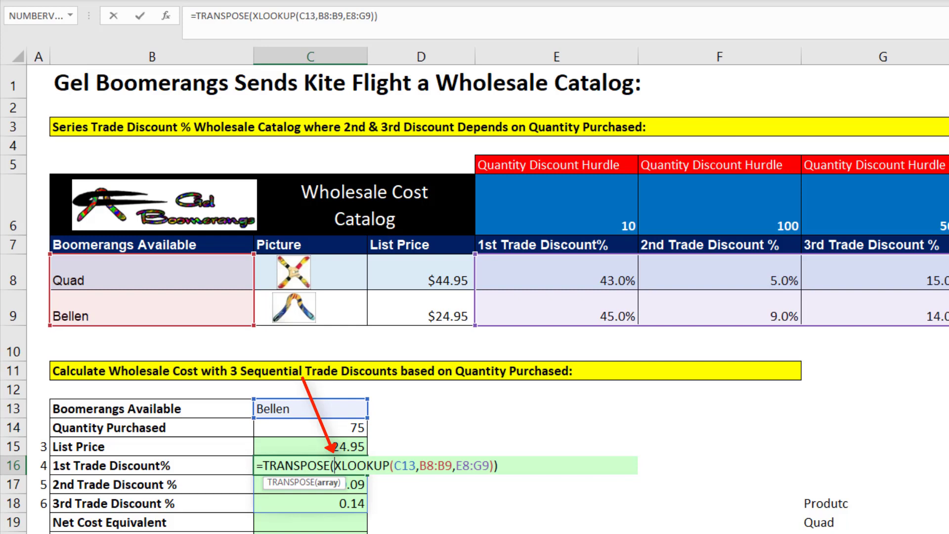
text(IF()
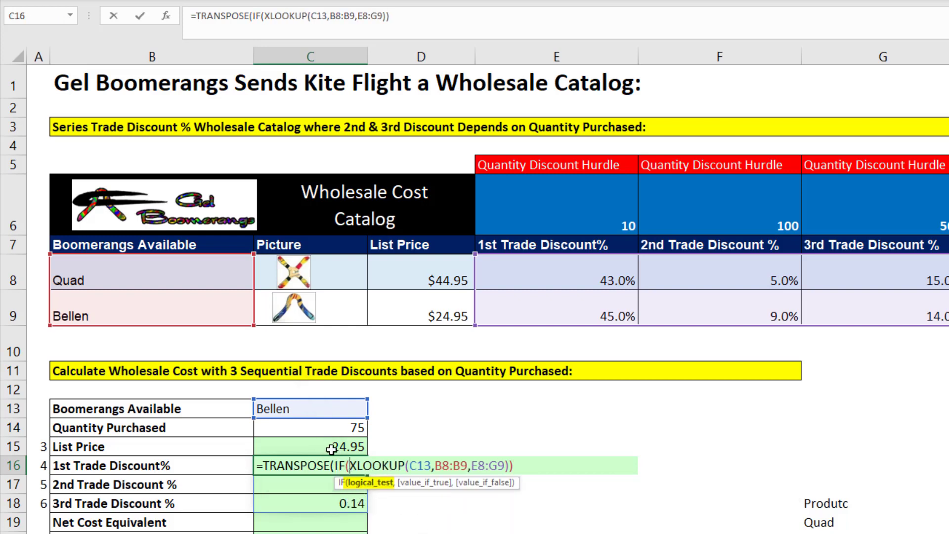
click(284, 428)
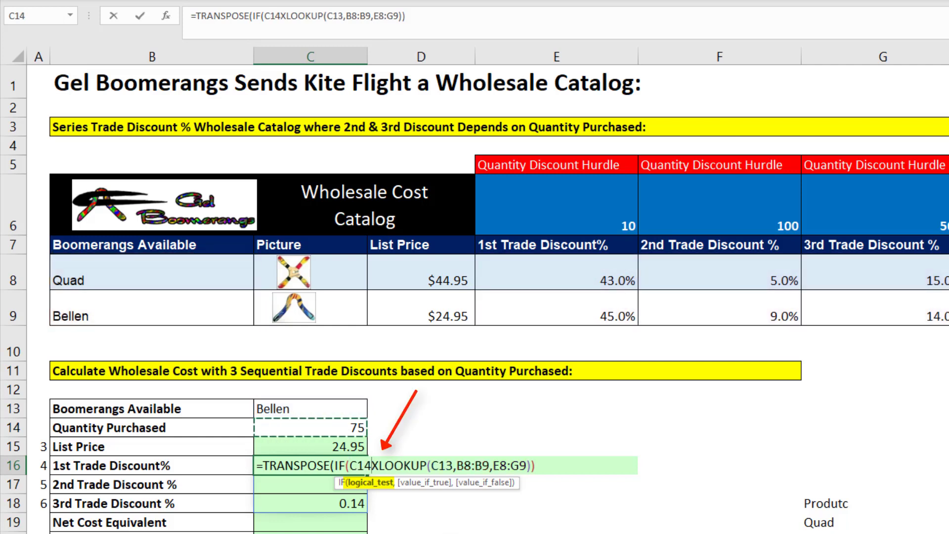
text(>=)
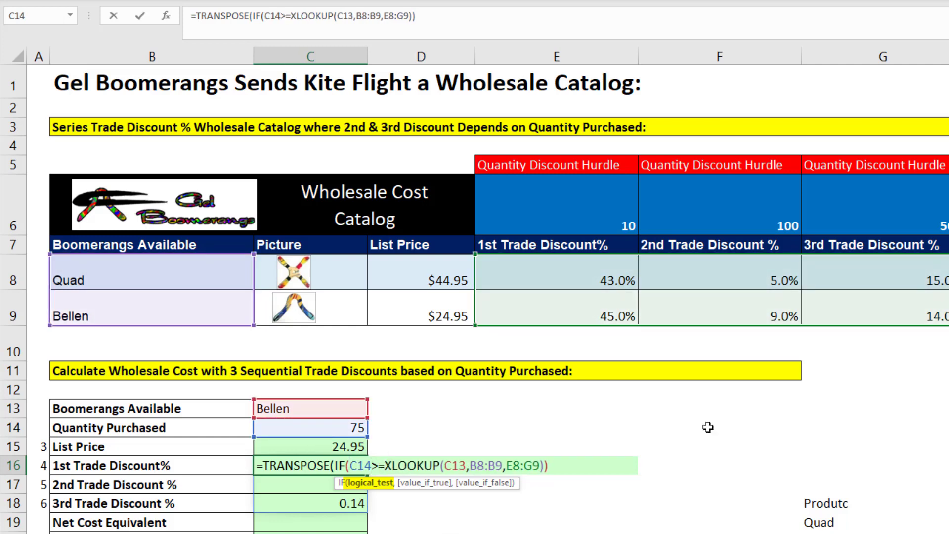
drag(555, 201, 856, 210)
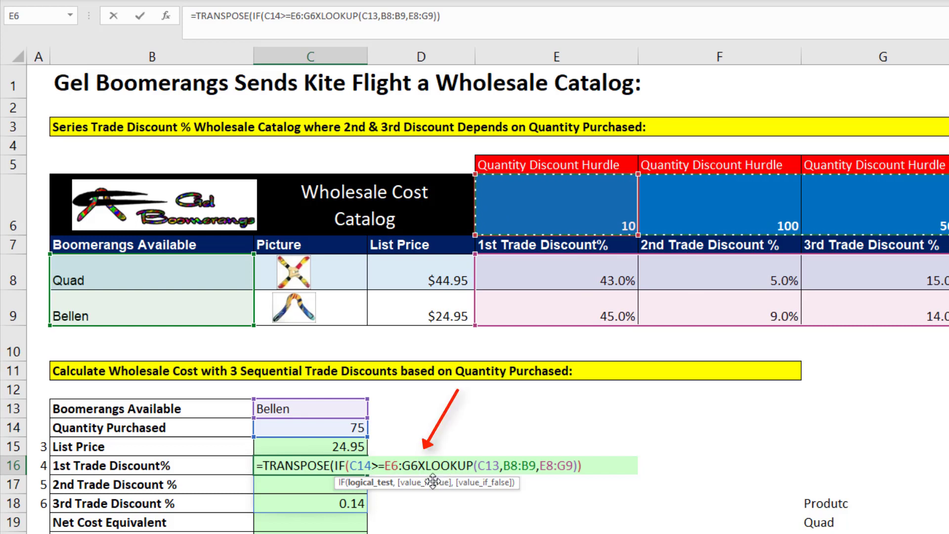
text(,)
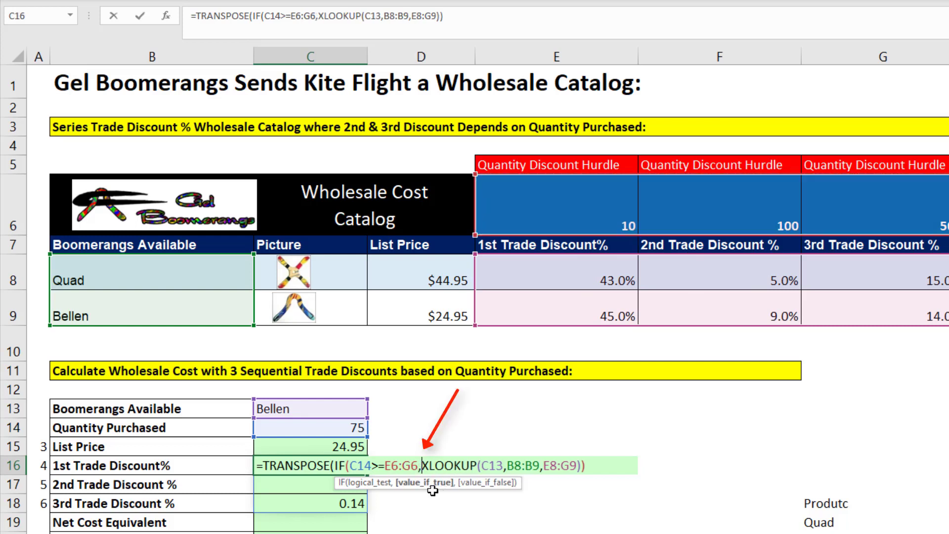
Evaluate the logical test C14>=E6:G6 in place within the C16 formula and undo the evaluation
click(385, 486)
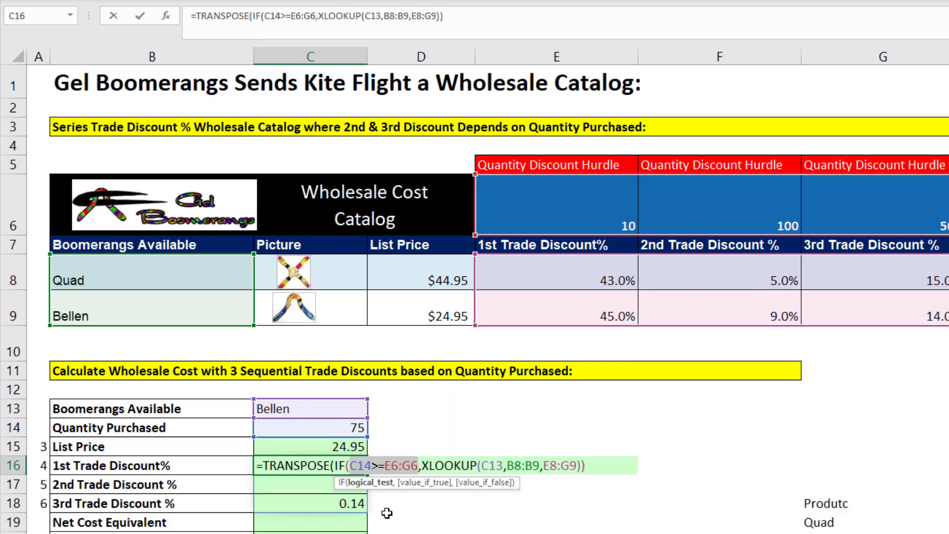
key(F9)
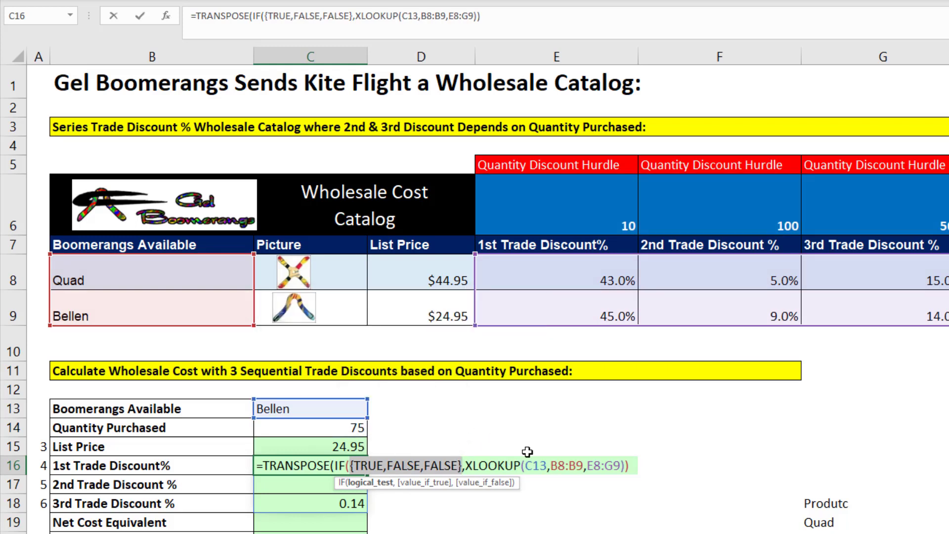
key(ctrl+z)
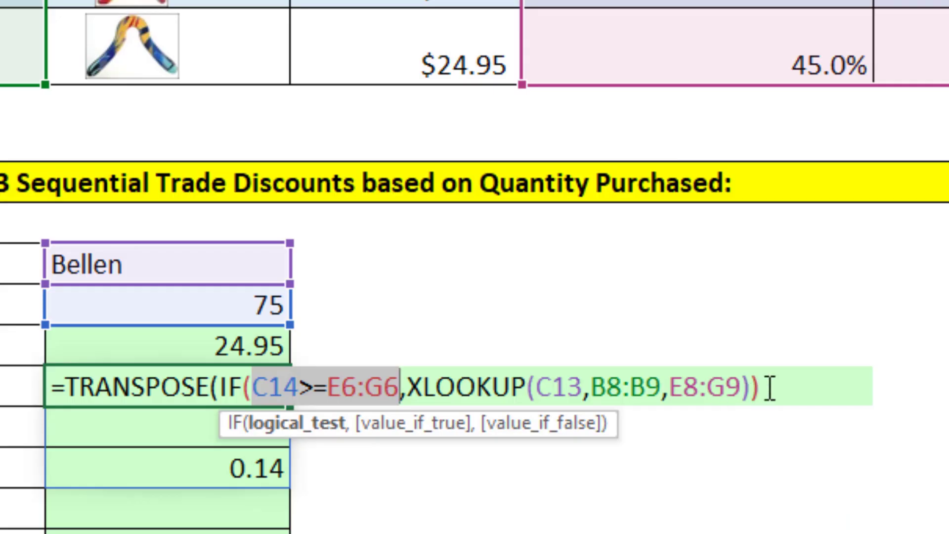
Add 0 as the IF's value if false in the C16 formula, making it =TRANSPOSE(IF(C14>=E6:G6,XLOOKUP(C13,B8:B9,E8:G9),0))
click(589, 465)
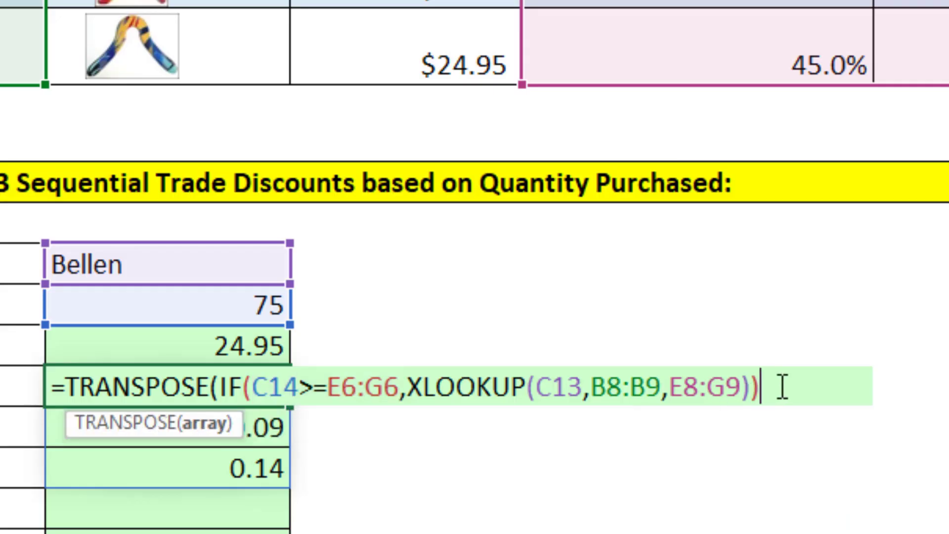
click(752, 387)
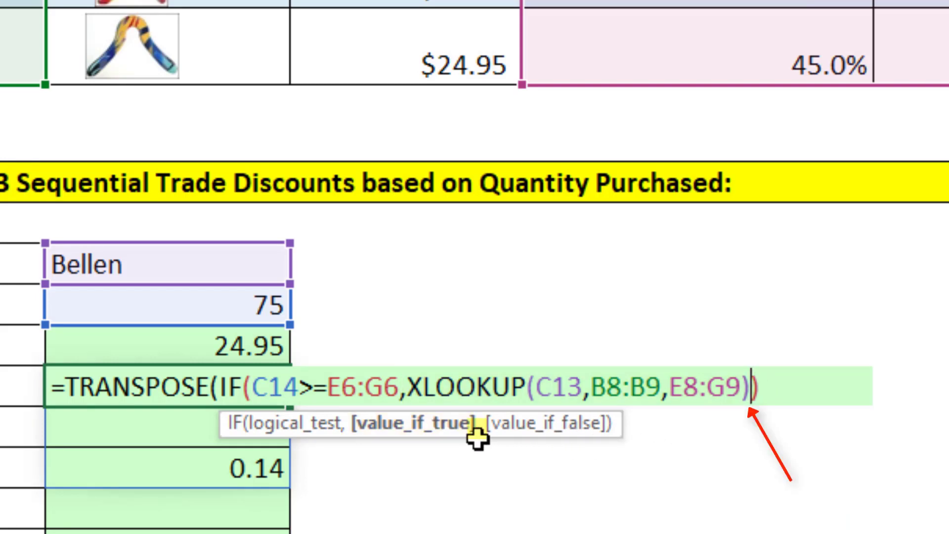
text(,)
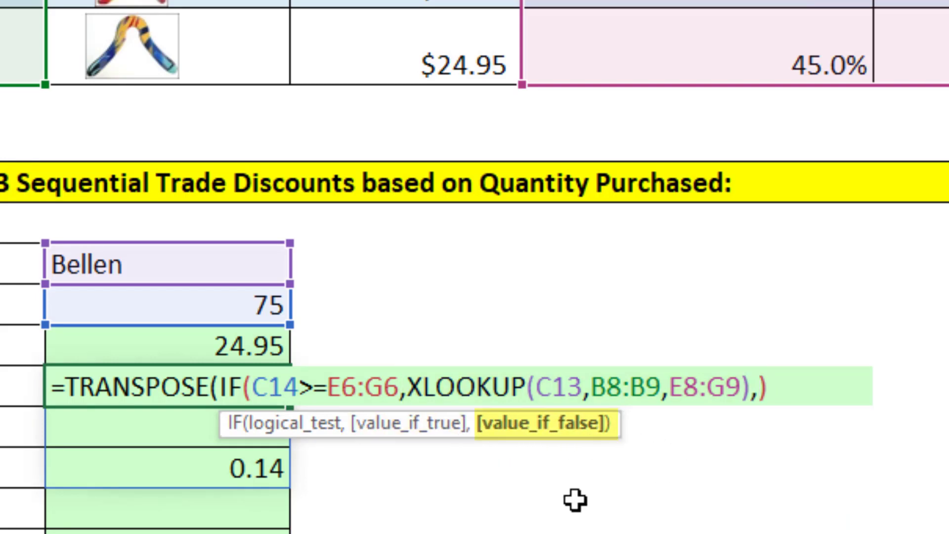
text(0)
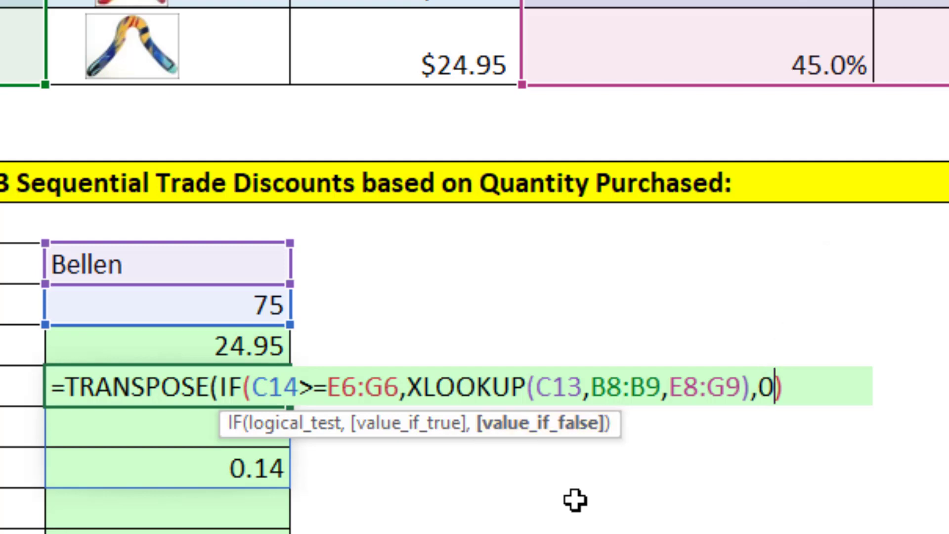
text())
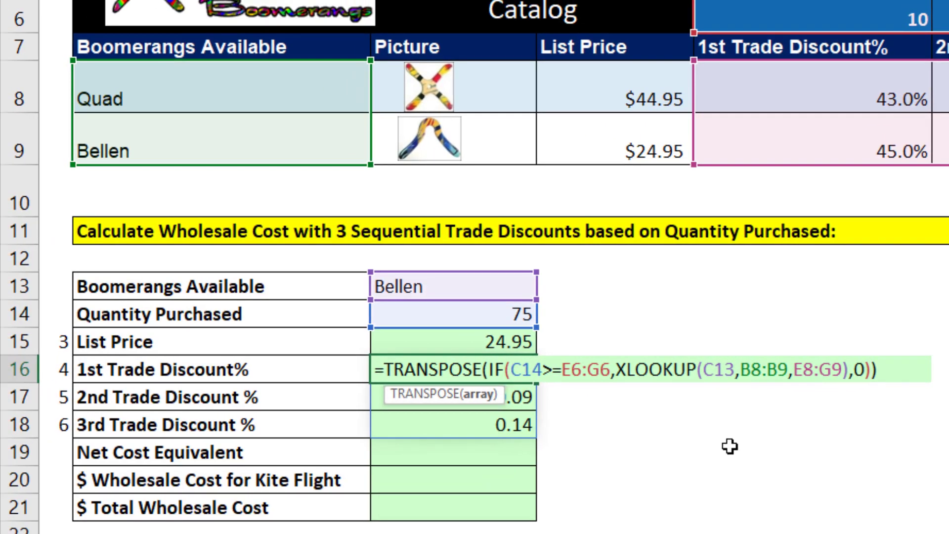
key(Return)
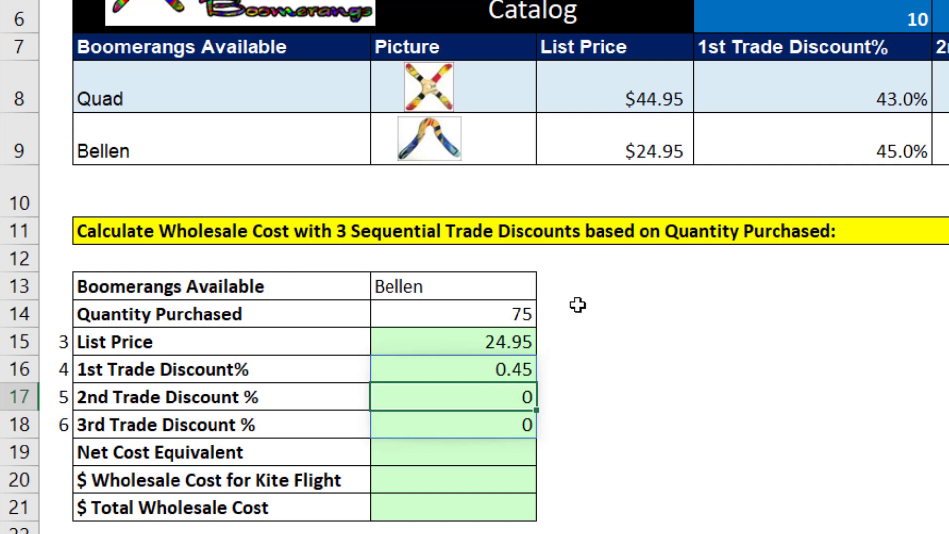
Test the discount formula by setting the Quantity Purchased in C14 to 150 and to 500
click(526, 311)
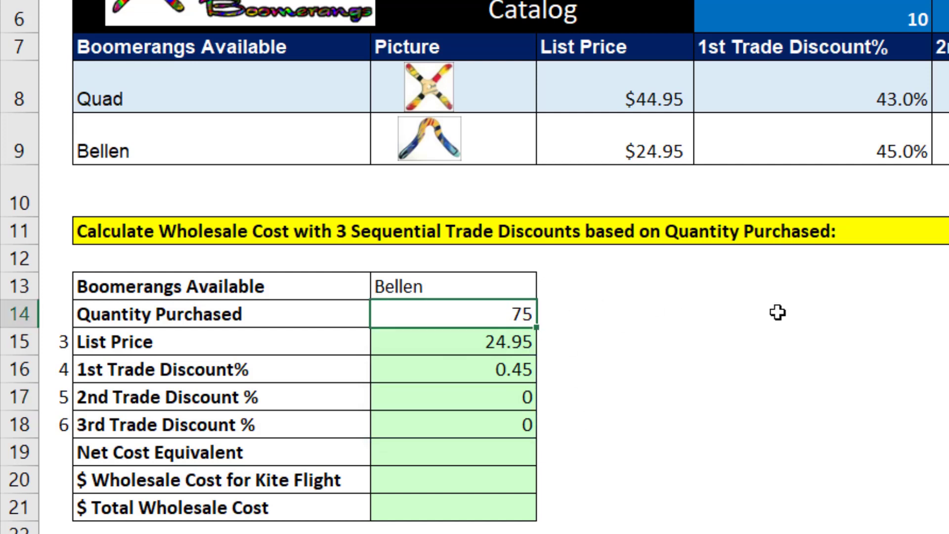
text(150)
key(ctrl+Return)
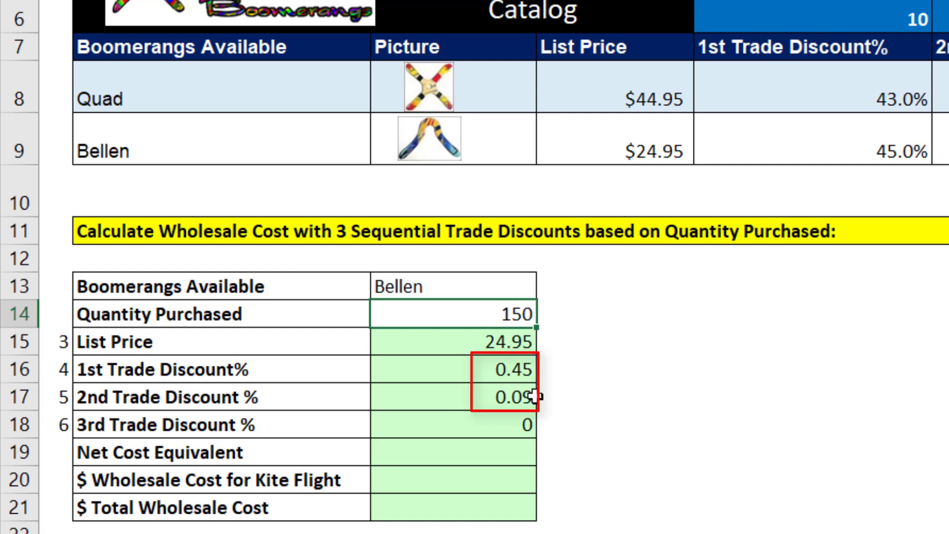
text(500)
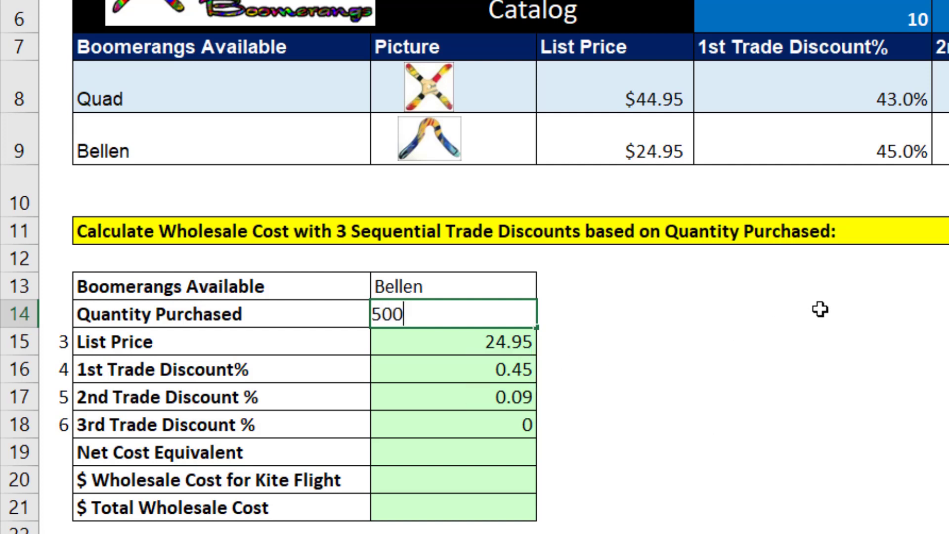
key(ctrl+Return)
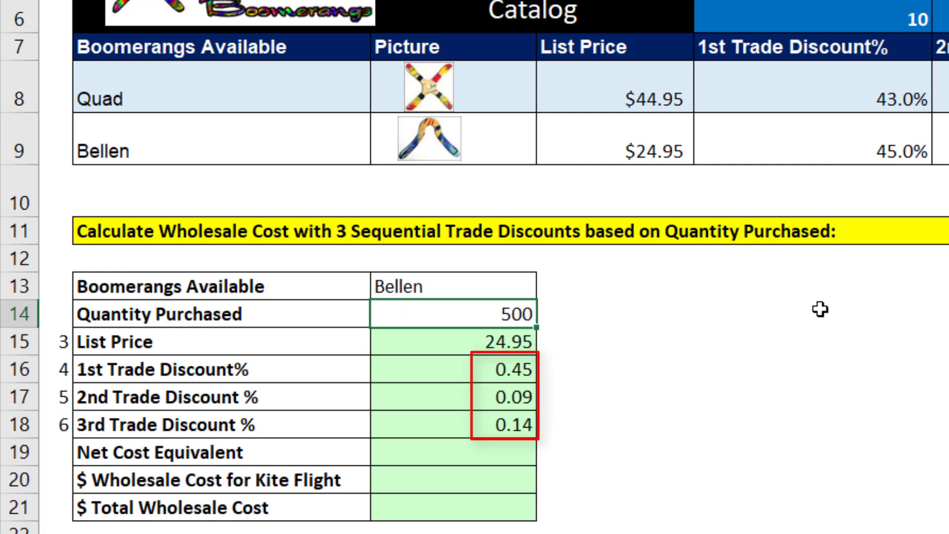
Try the formula =(1-C16)*(1-C17)*(1-C18) for the Net Cost Equivalent in C19 and discard it
key(Down)
key(Down)
key(Down)
key(Down)
key(Down)
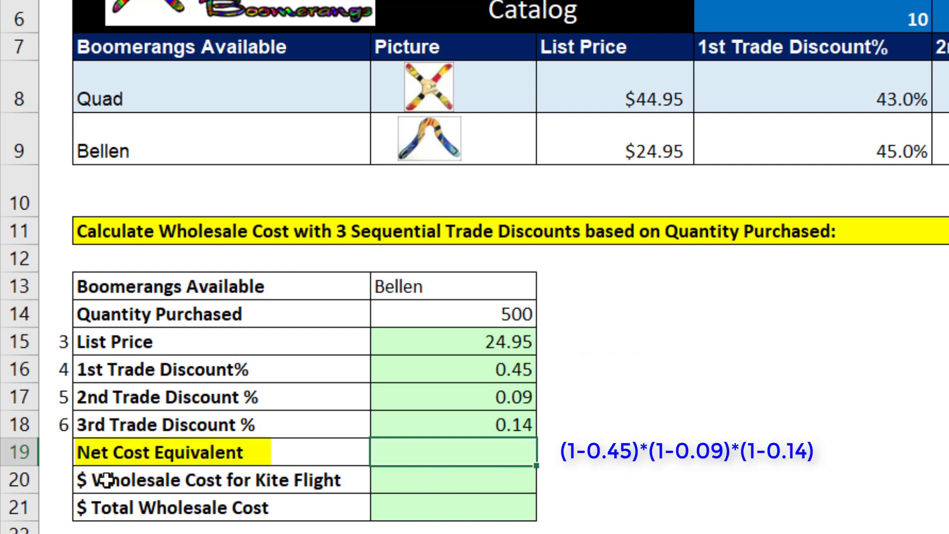
text(=(1-C16)*(1-C17)*(1-C18))
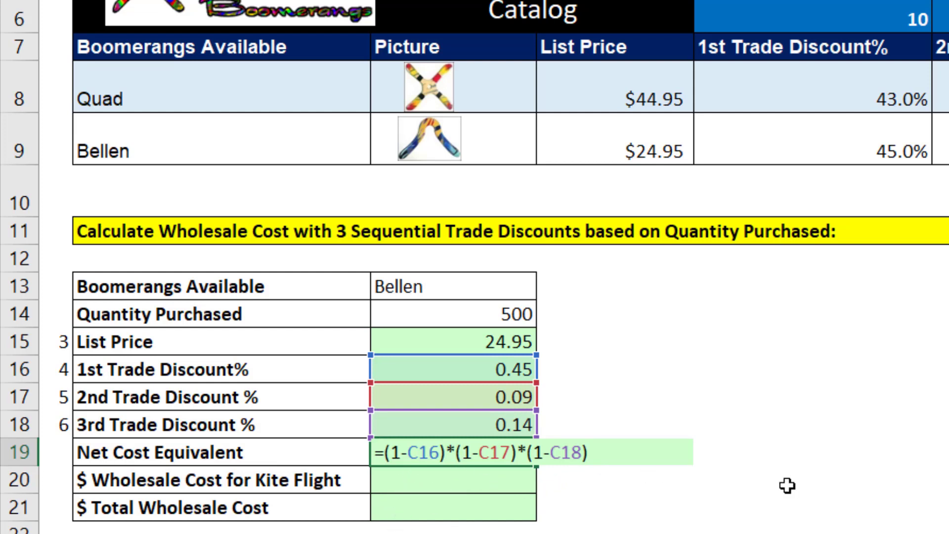
key(Escape)
Write =PRODUCT(1-C16#) as the Net Cost Equivalent formula in C19, referencing the spilled discounts
text(=)
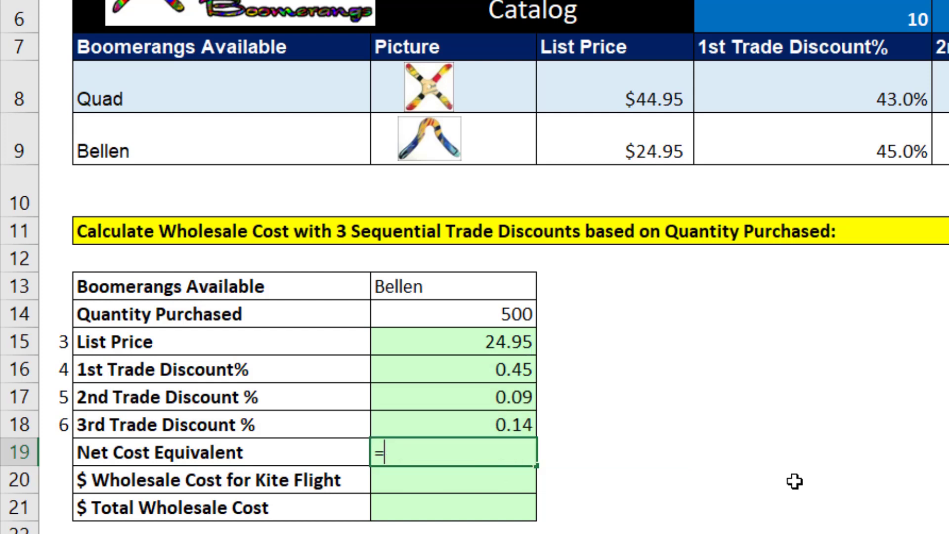
text(prod)
key(Tab)
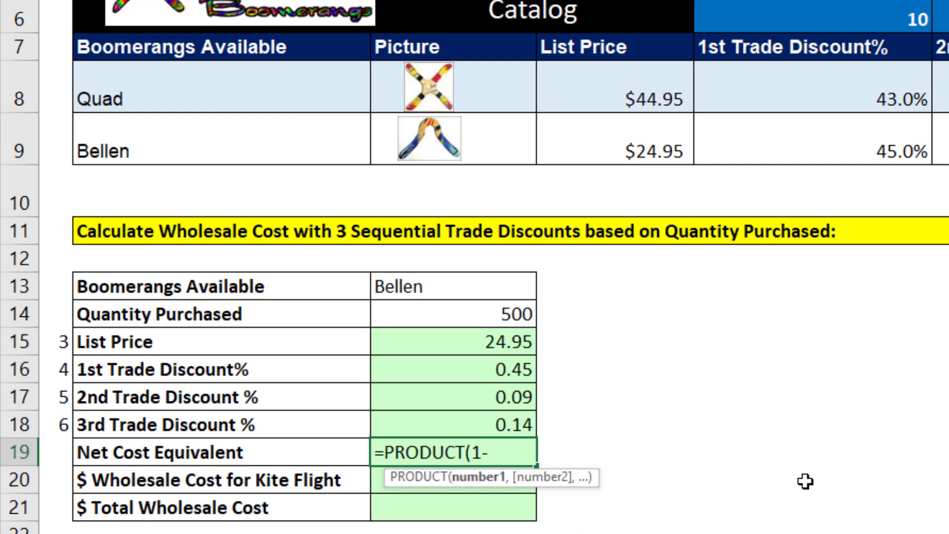
drag(475, 371, 479, 421)
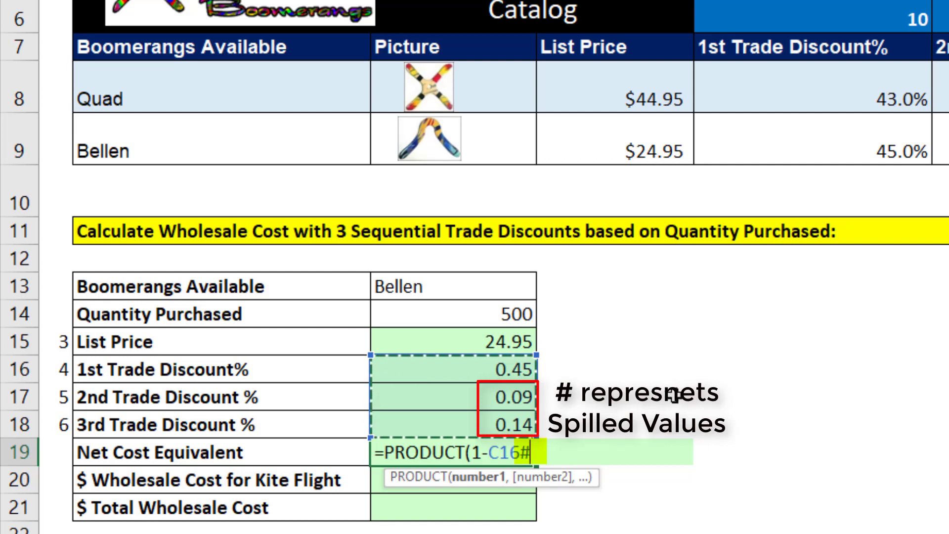
text())
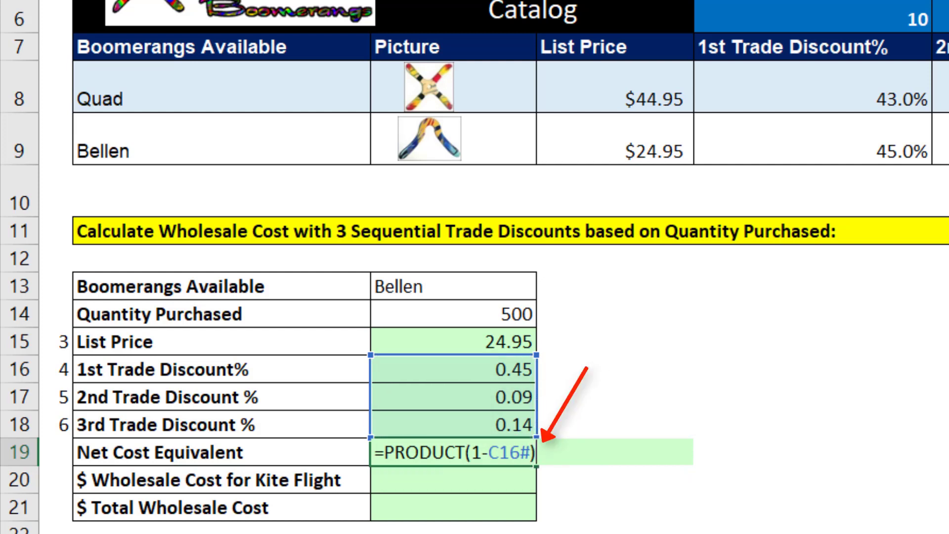
Evaluate 1-C16# in place within the C19 formula, undo the evaluation and enter the formula
click(472, 453)
key(shift+Right)
key(shift+Right)
key(shift+Right)
key(shift+Right)
key(shift+Right)
key(shift+Right)
key(F9)
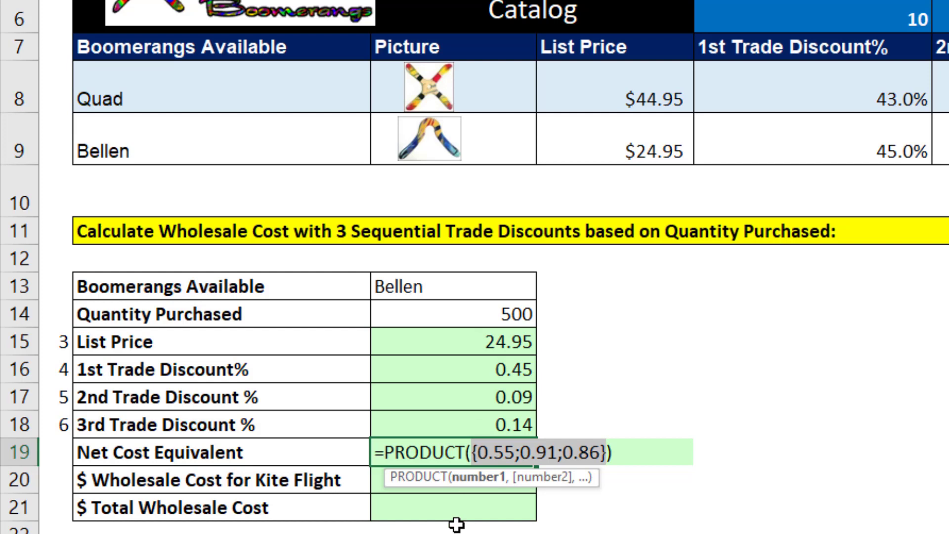
key(ctrl+z)
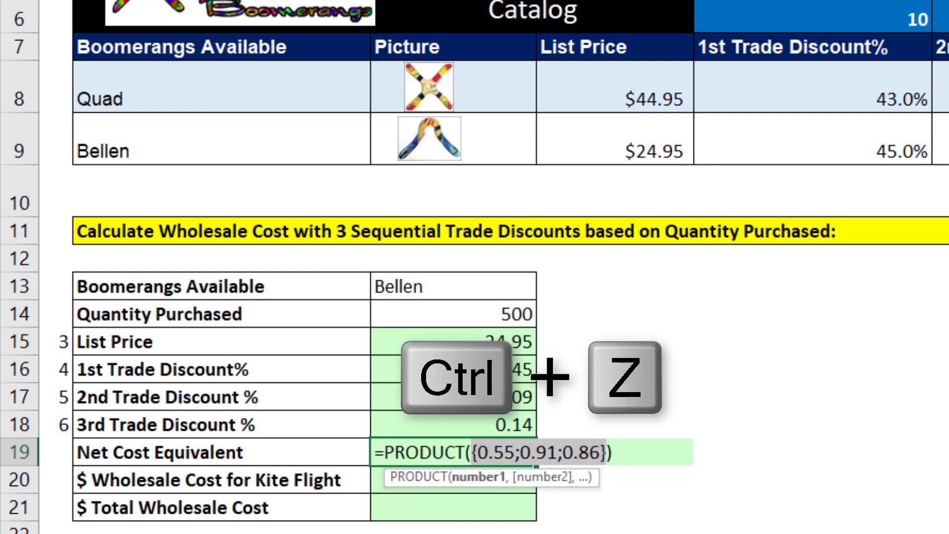
key(Return)
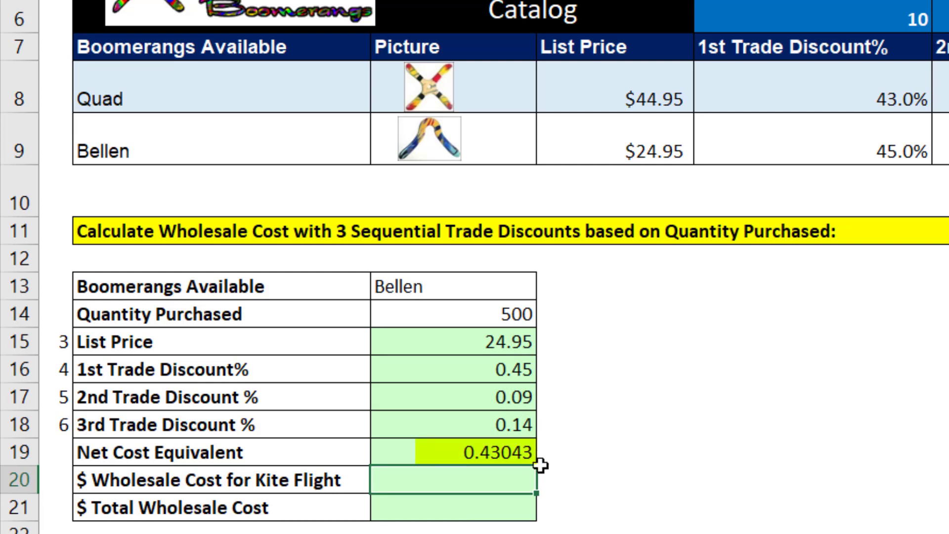
Calculate the wholesale cost per unit in C20 with =ROUND(C19*C15,2)
text(=round)
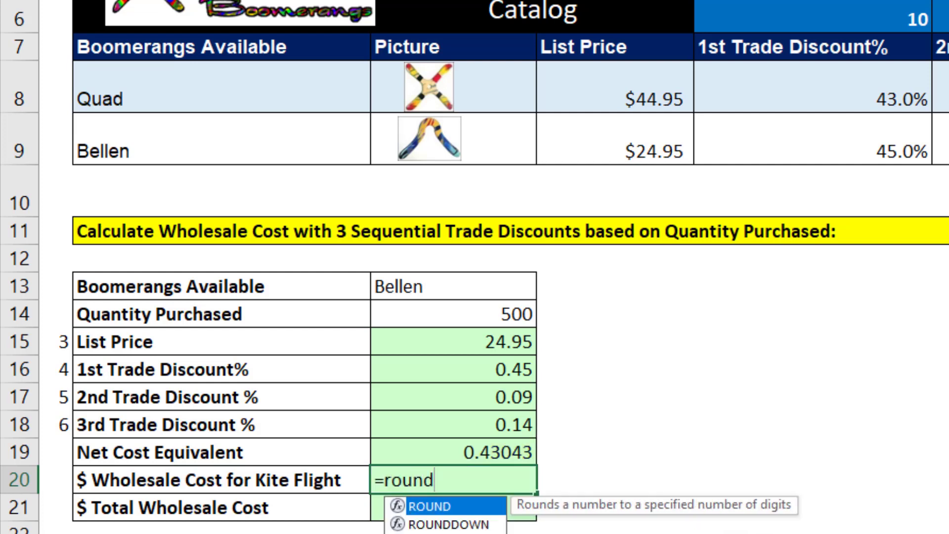
key(Tab)
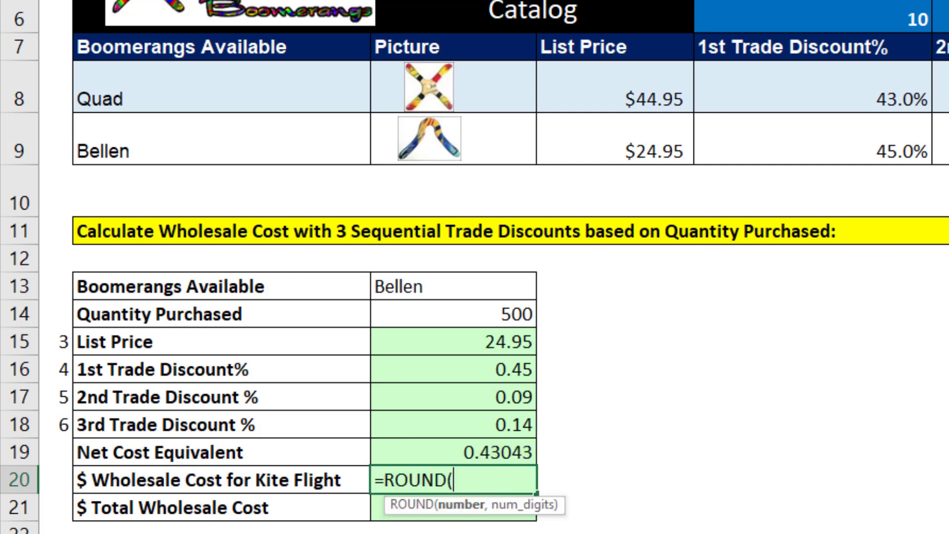
key(Up)
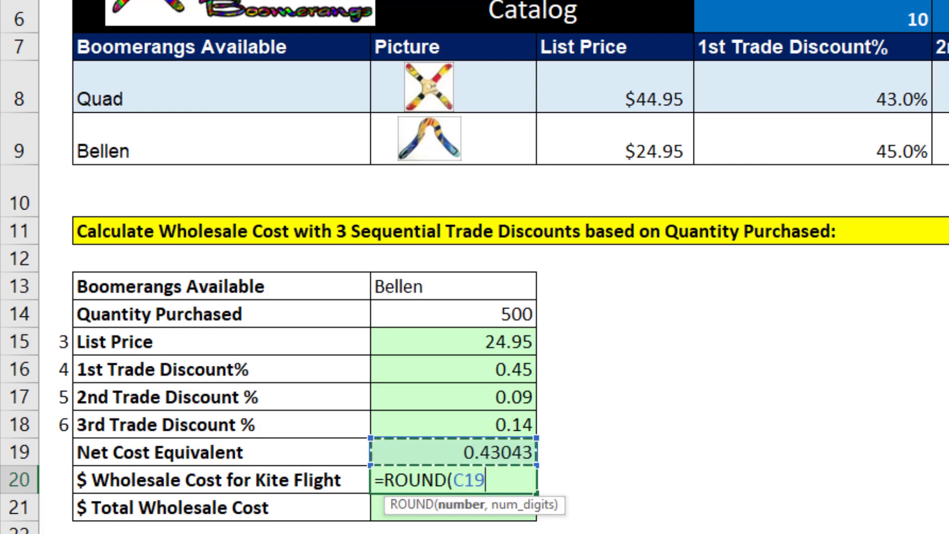
text(,)
key(BackSpace)
text(*)
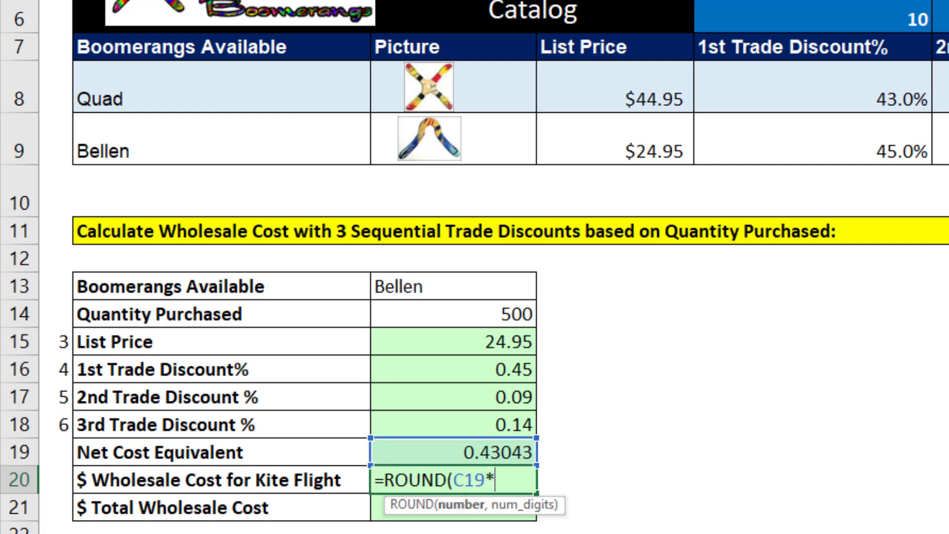
key(Up)
key(Up)
key(Up)
key(Up)
key(Up)
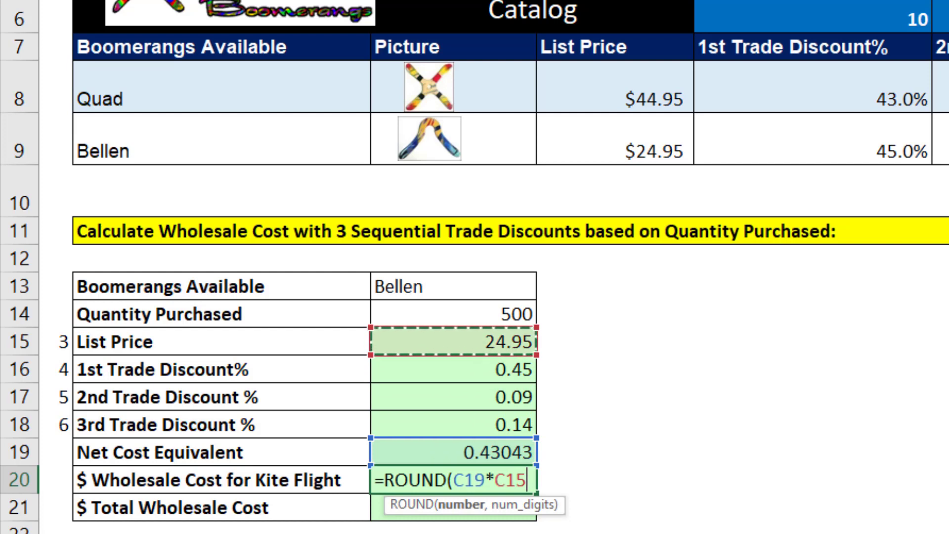
text(,2)
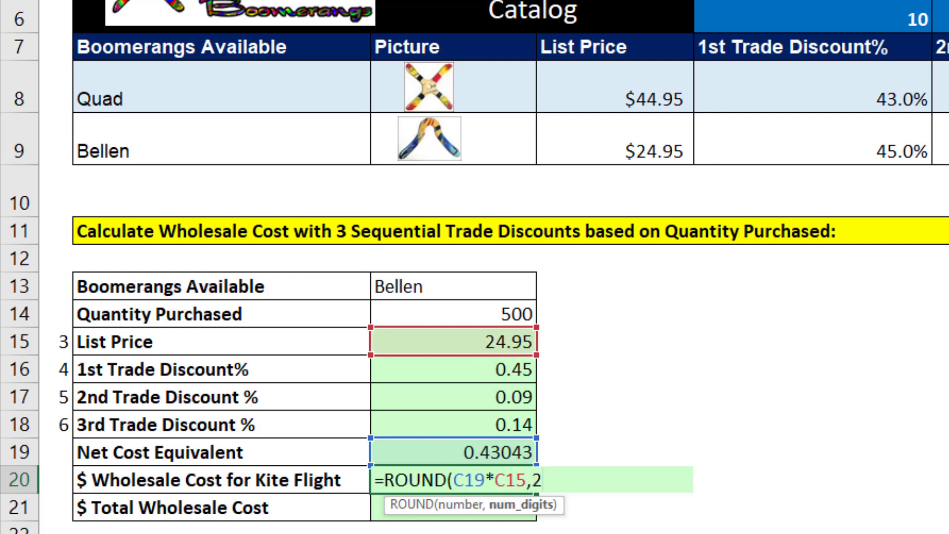
text())
key(Return)
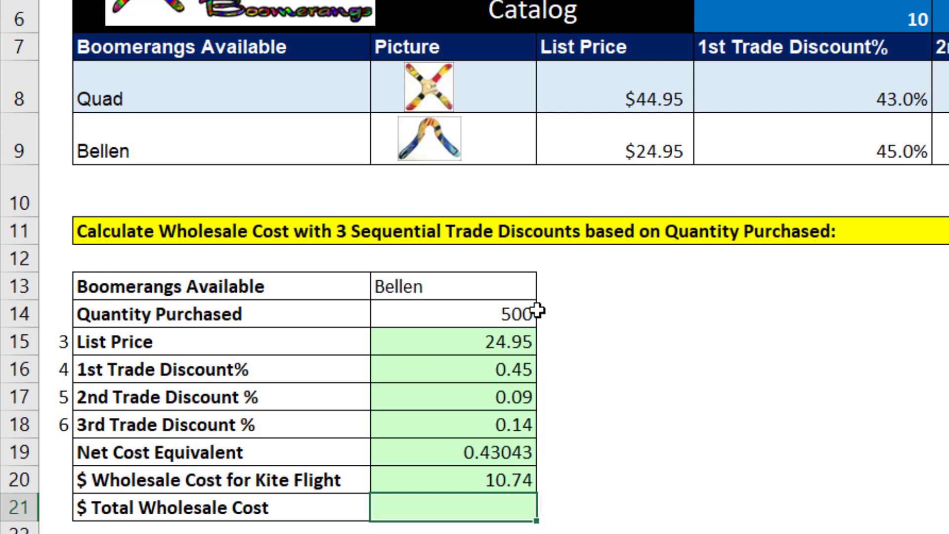
Calculate the $ Total Wholesale Cost in C21 with =C20*C14
text(=)
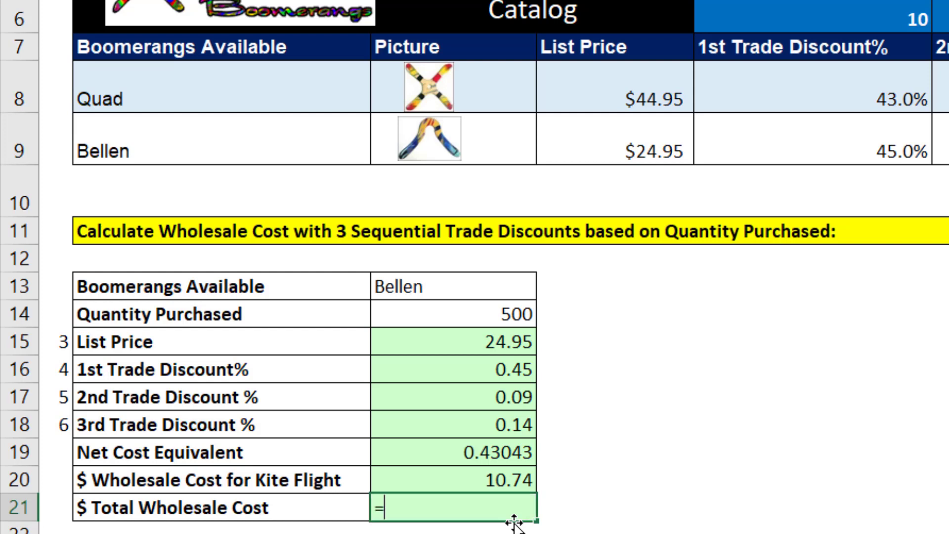
key(Up)
text(*)
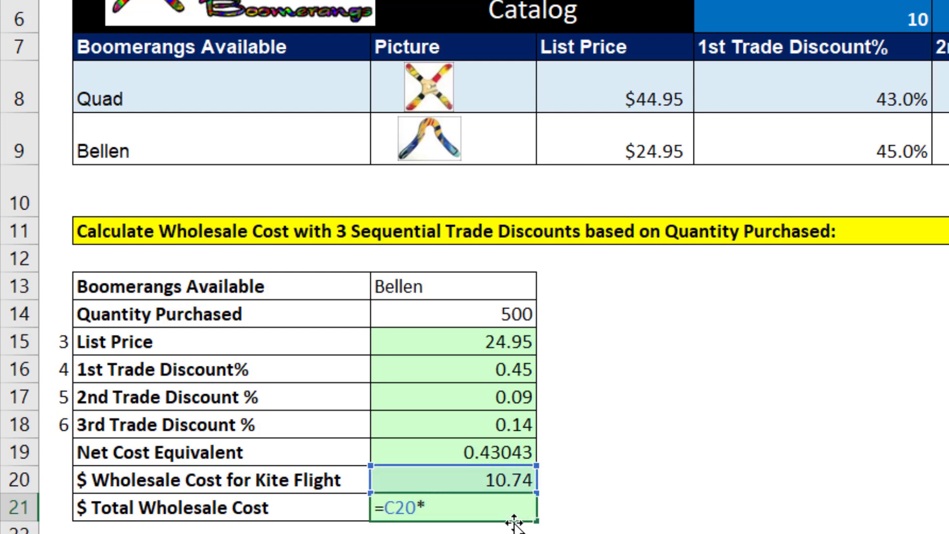
key(Up)
key(Up)
key(Up)
key(Up)
key(Up)
key(Up)
key(Up)
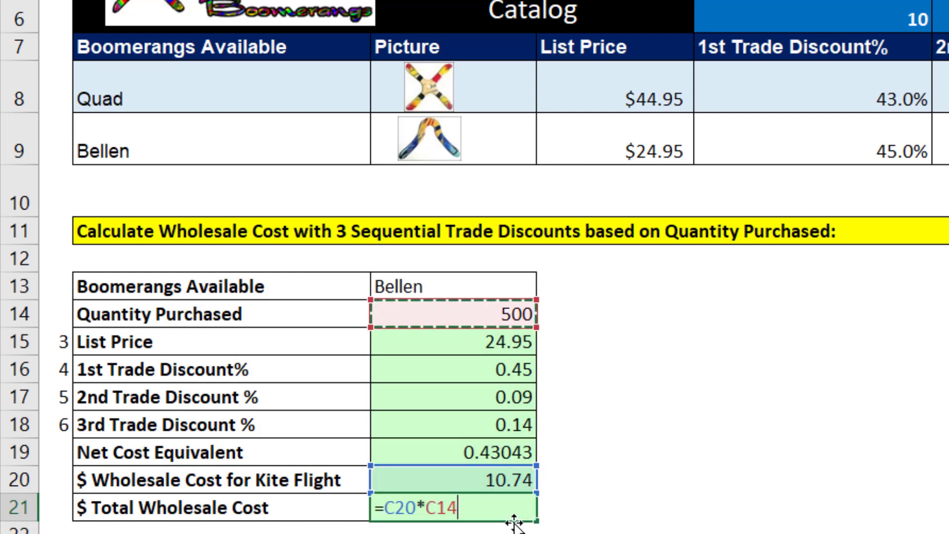
key(Return)
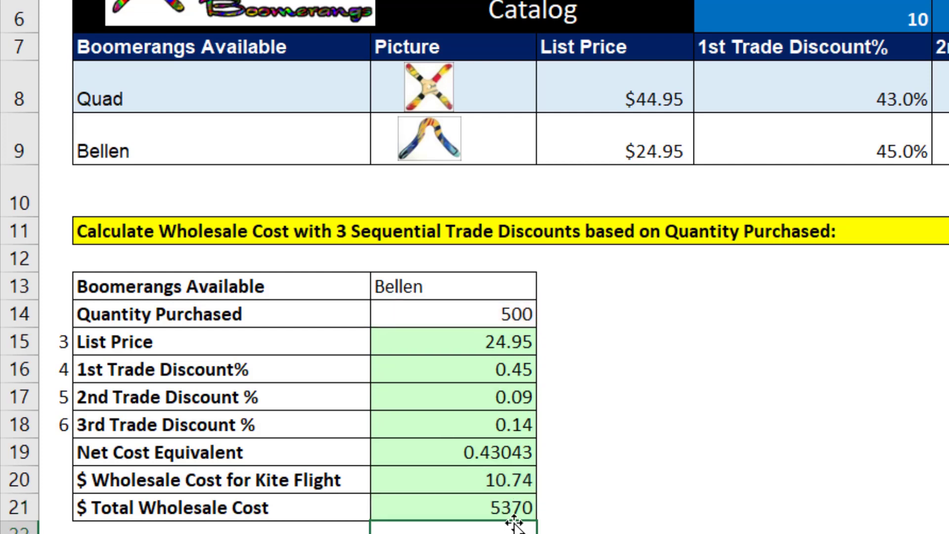
Test the finished calculation with Quantity Purchased values of 75, 150 and 500 in C14
click(500, 314)
text(7)
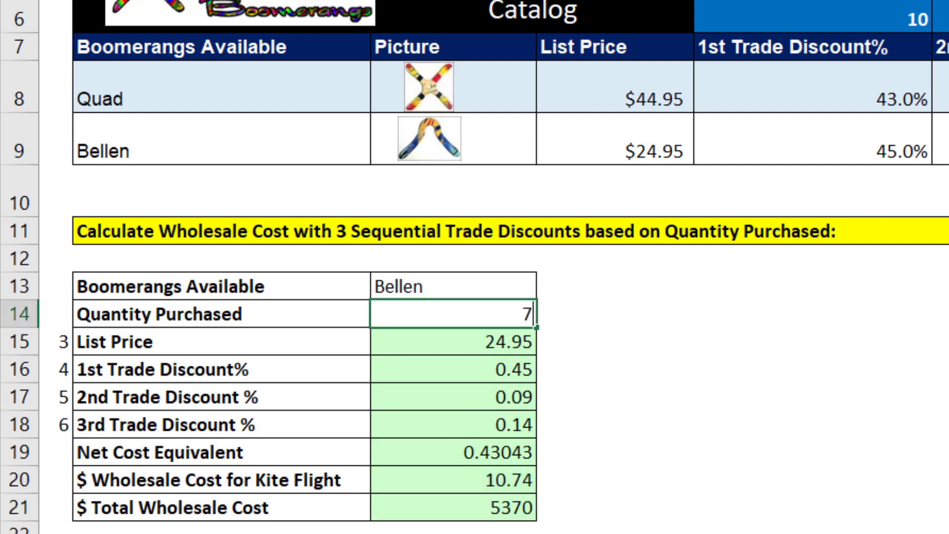
text(5)
key(ctrl+Return)
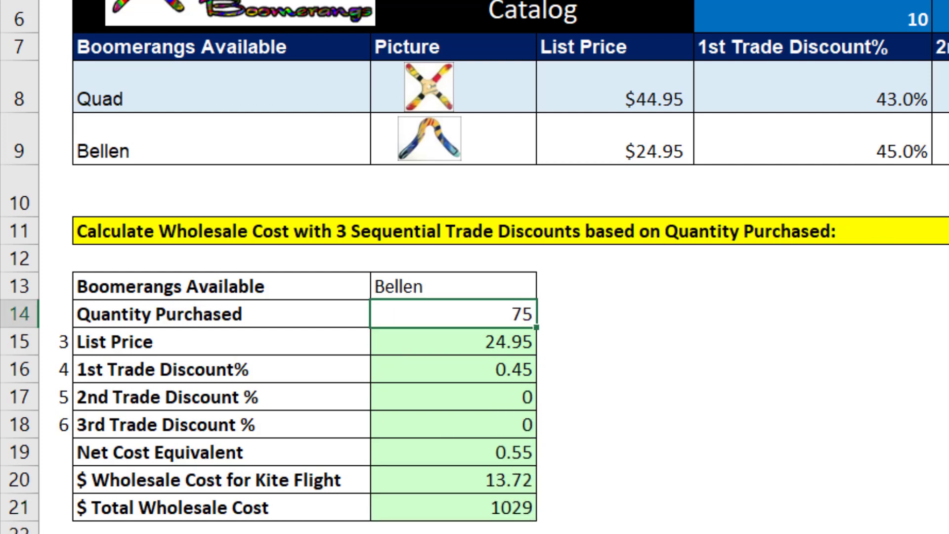
text(150)
key(ctrl+Return)
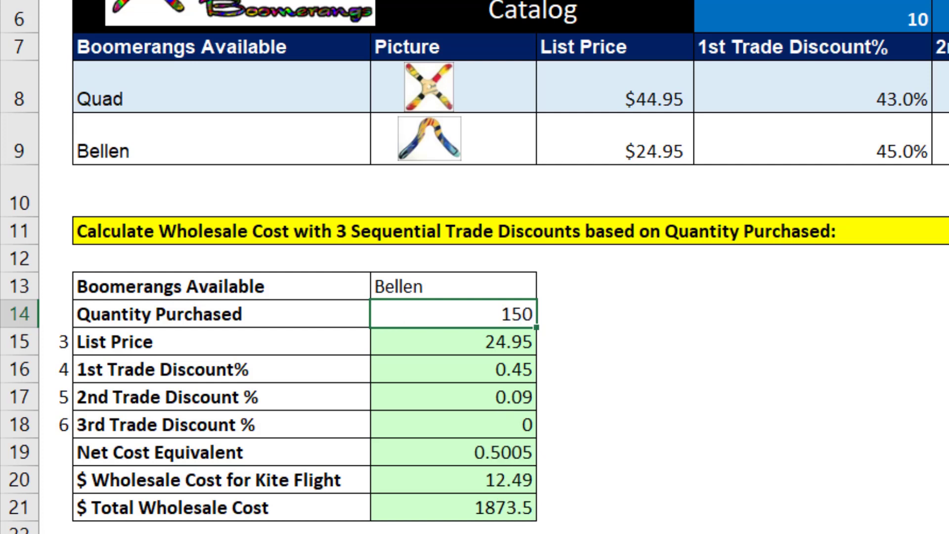
text(500)
key(ctrl+Return)
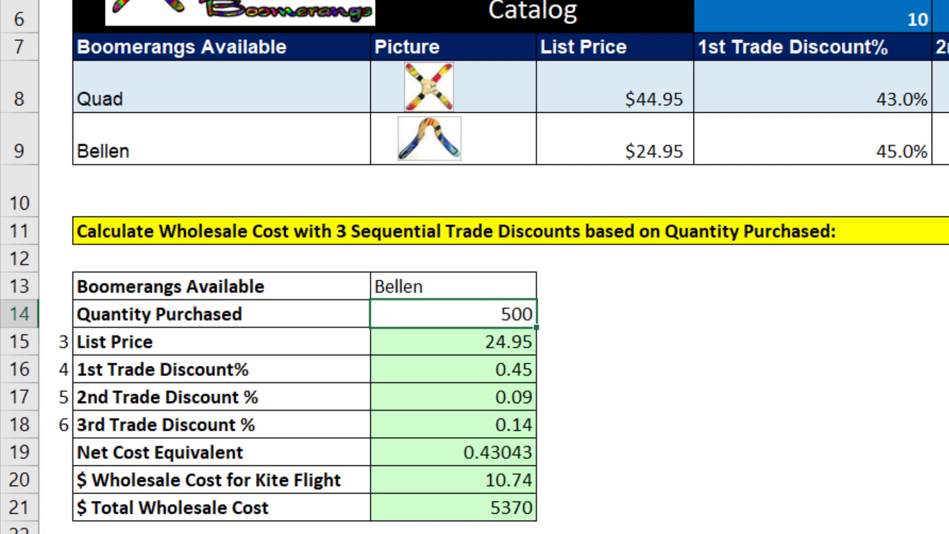
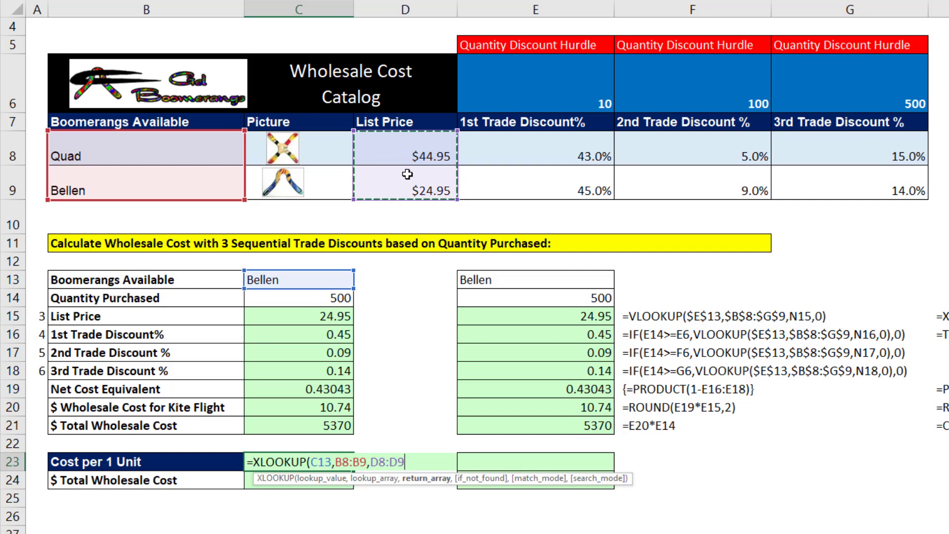
Complete and enter the Cost per 1 Unit formula in C23 as =XLOOKUP(C13,B8:B9,D8:D9)*PRODUCT(1-XLOOKUP(C13,B8:B9,E8:G9))
text())
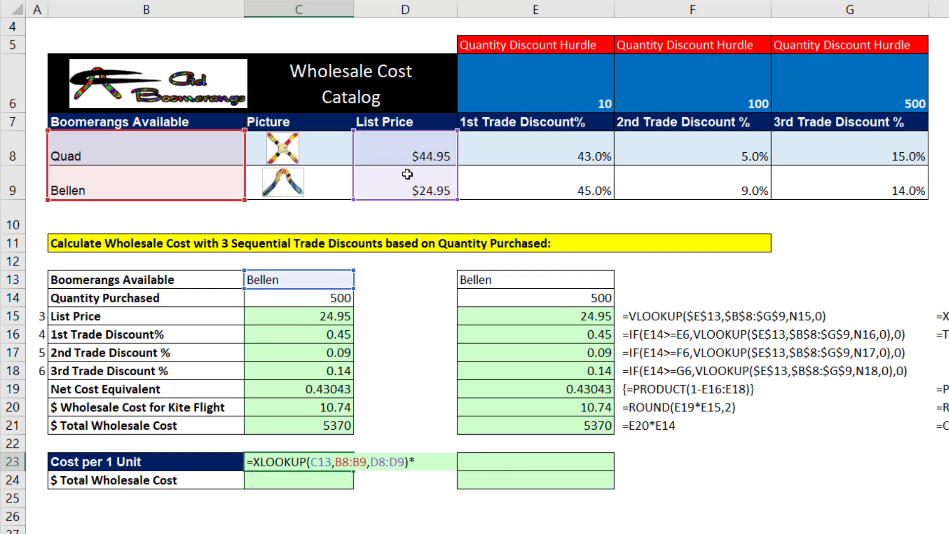
text(*prod)
key(Tab)
text(1-xl)
key(Tab)
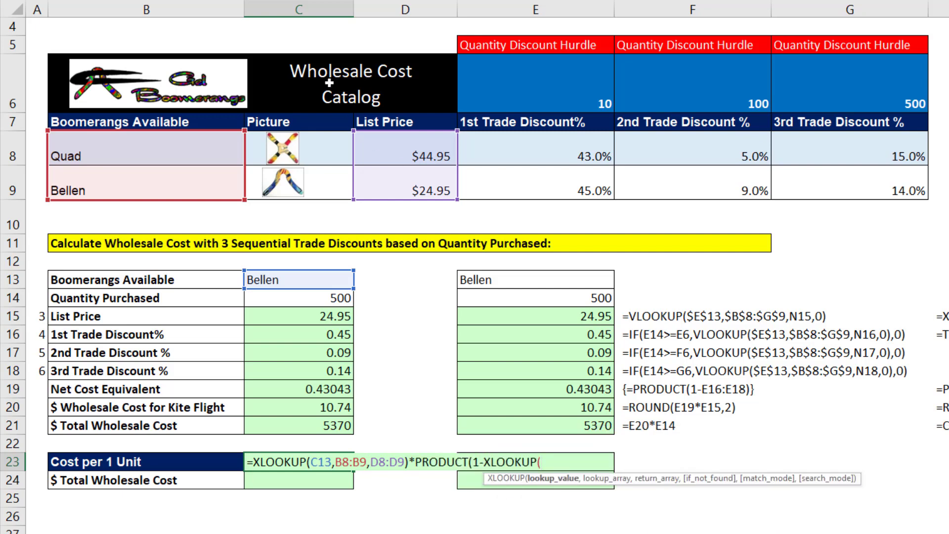
click(295, 280)
text(,)
drag(180, 151, 186, 174)
text(,)
drag(498, 154, 820, 154)
text())
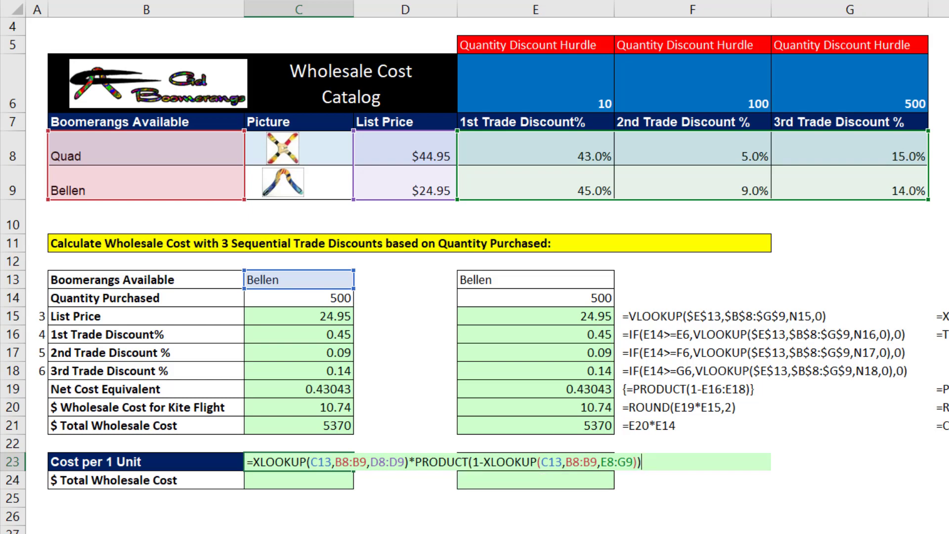
key(ctrl+Return)
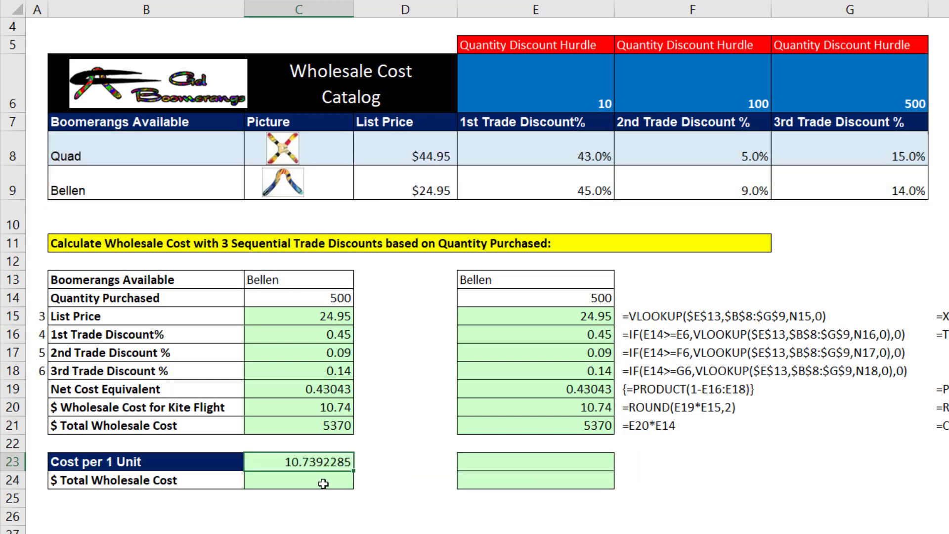
Insert an IF with the logical test C14>=E6:G6 before the second XLOOKUP in the C23 formula
key(F2)
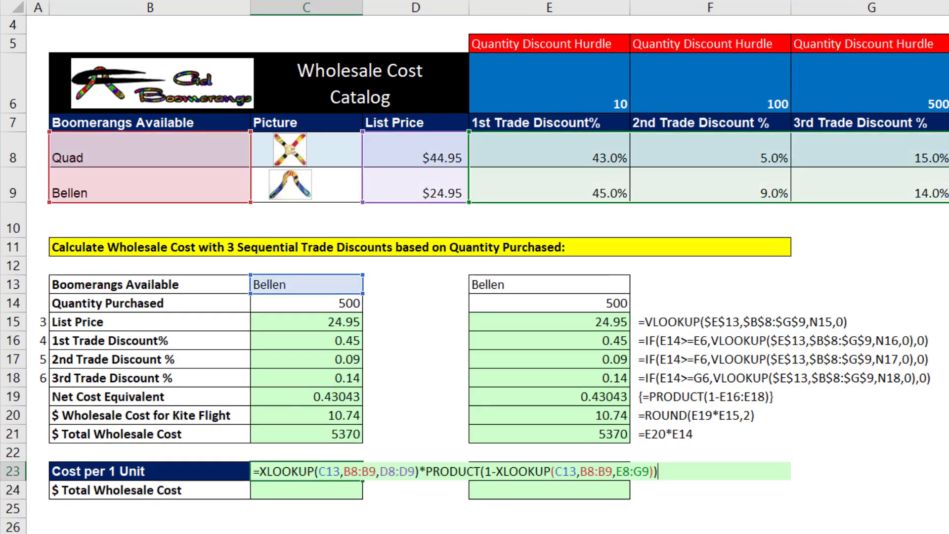
click(496, 471)
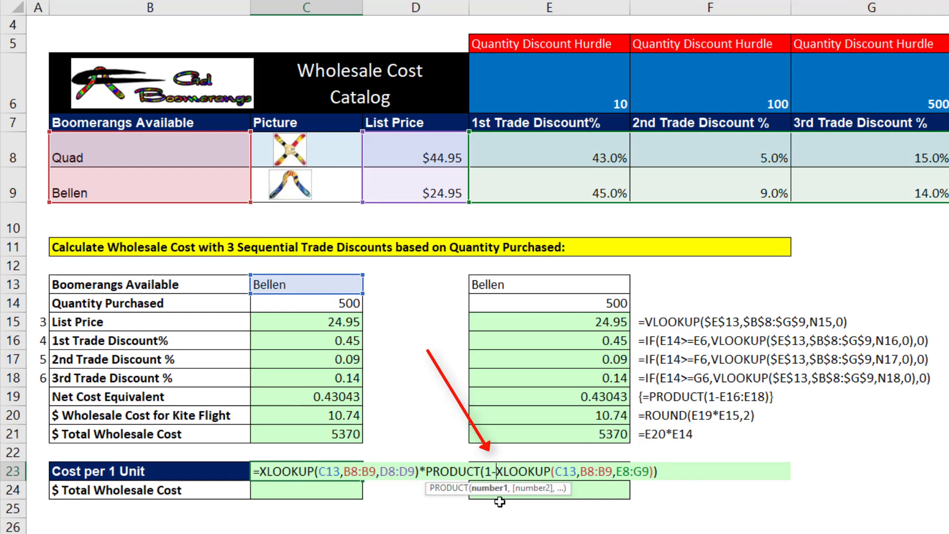
text(IF()
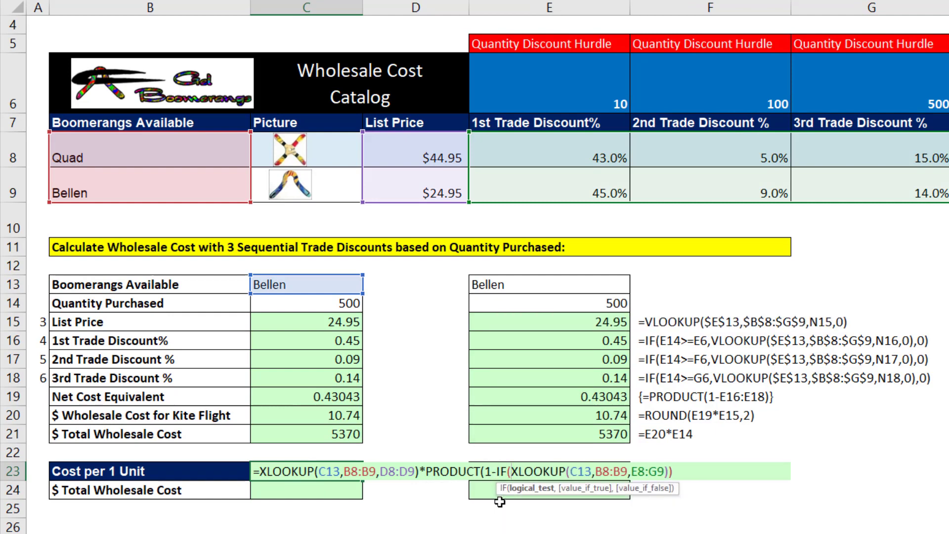
click(329, 303)
text(>=)
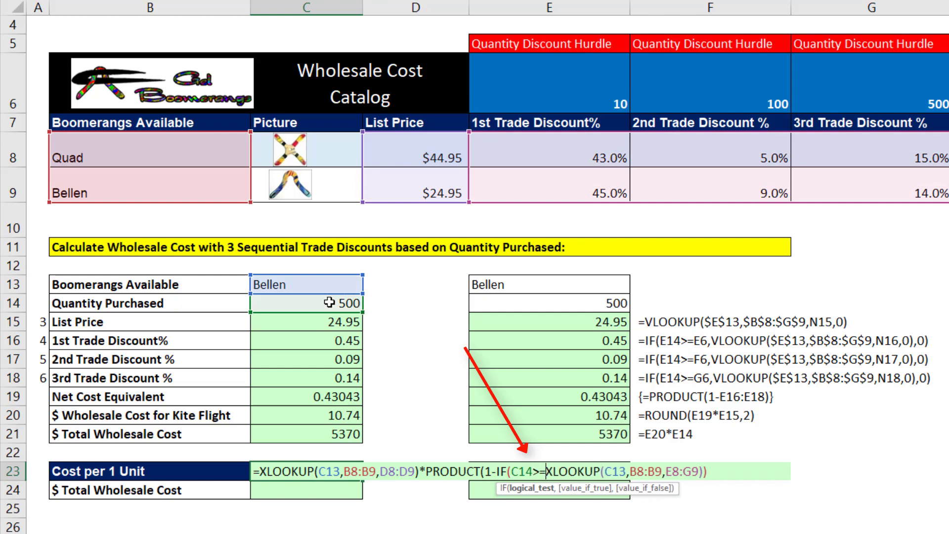
click(594, 82)
drag(593, 82, 827, 80)
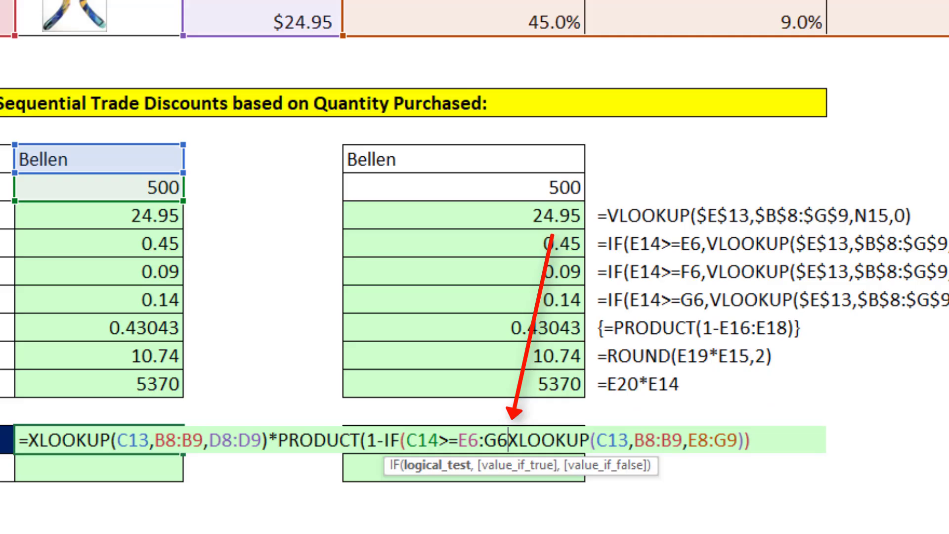
text(,)
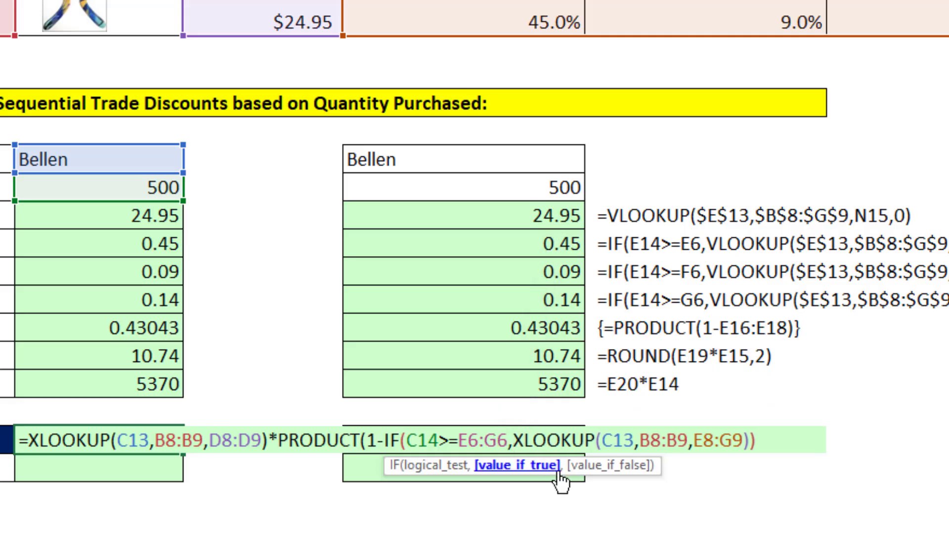
Finish the IF in C23 with 0 as its value if false after the XLOOKUP, and enter the formula
click(544, 465)
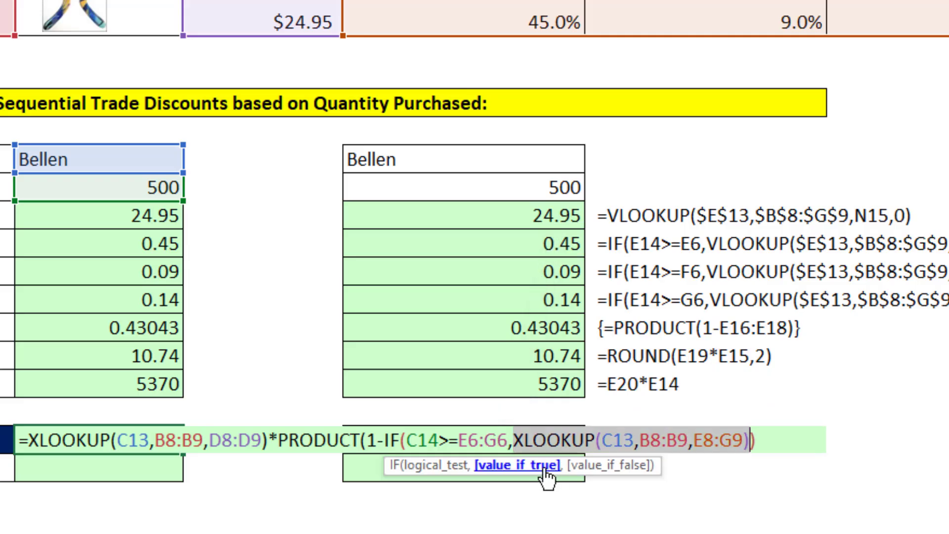
click(750, 441)
text(,0)
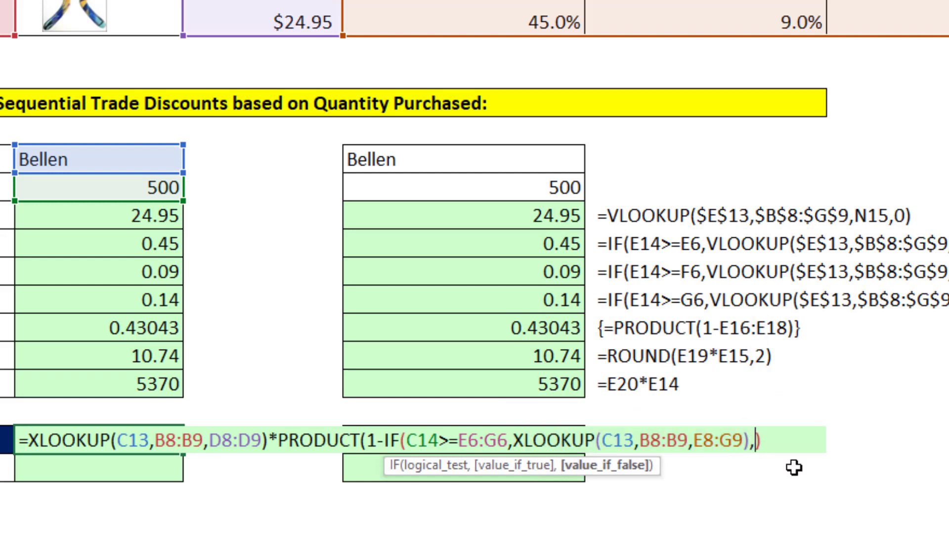
text()))
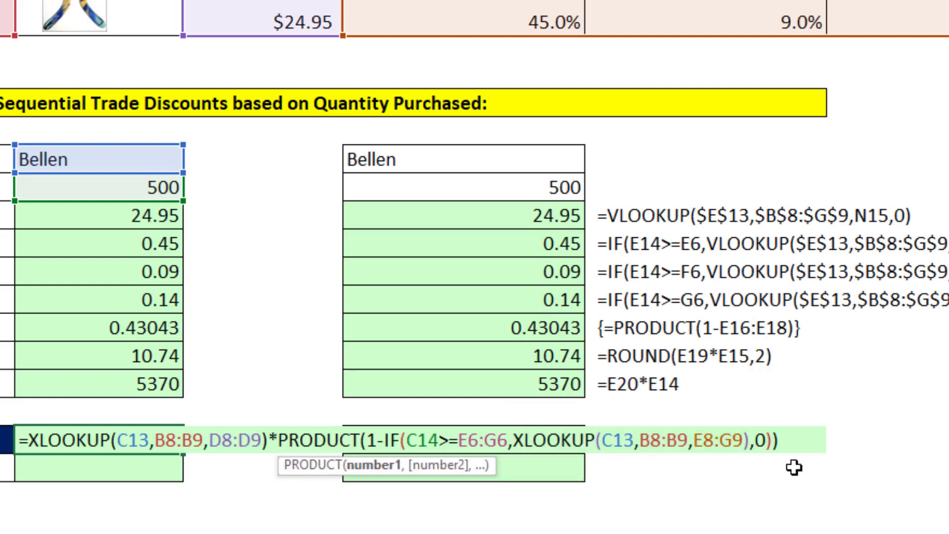
key(ctrl+Return)
Wrap the entire C23 formula in ROUND with 2 decimal places
double_click(29, 440)
text(roun)
key(Tab)
key(End)
text(,2))
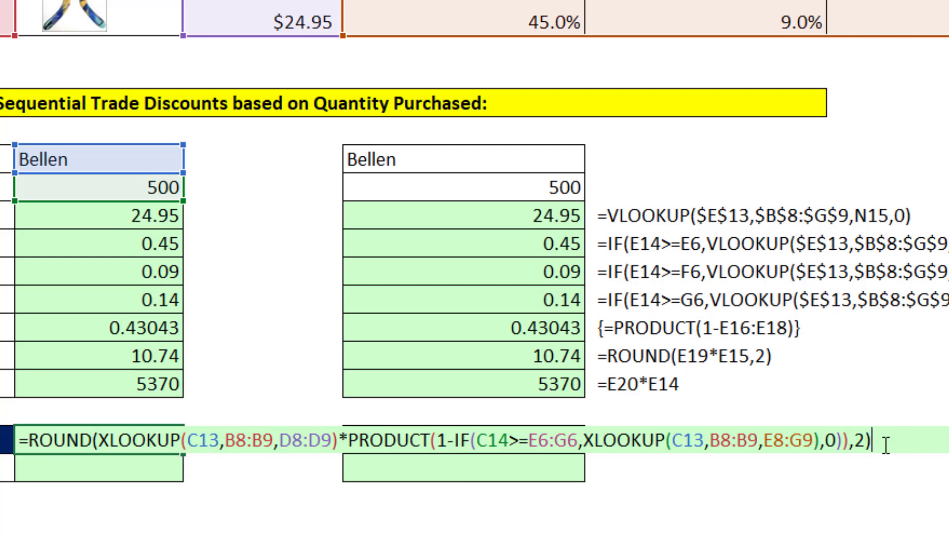
key(ctrl+Return)
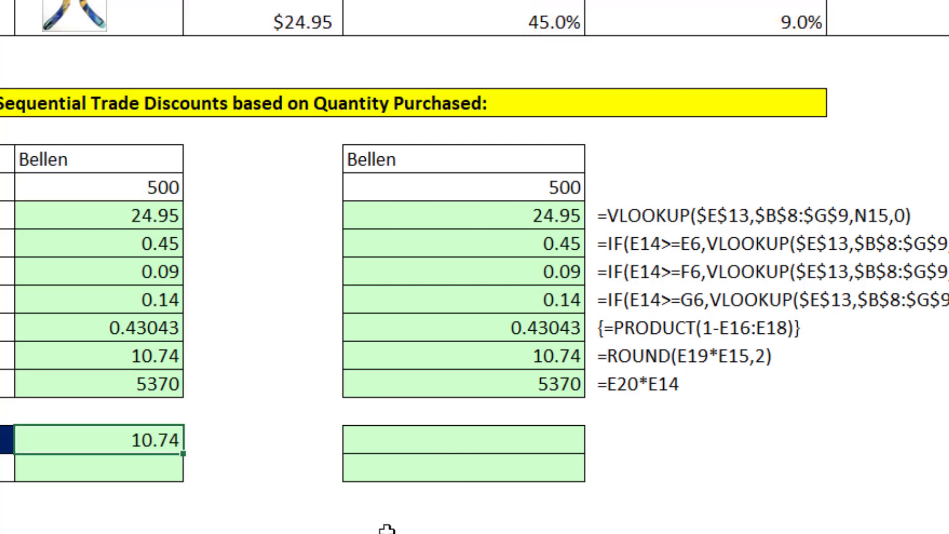
Calculate the $ Total Wholesale Cost in C24 with =C23*C14
click(150, 465)
text(=)
key(Up)
text(*)
key(Up)
key(Up)
key(Up)
key(Up)
key(Up)
key(Up)
key(Up)
key(Up)
key(Up)
key(Up)
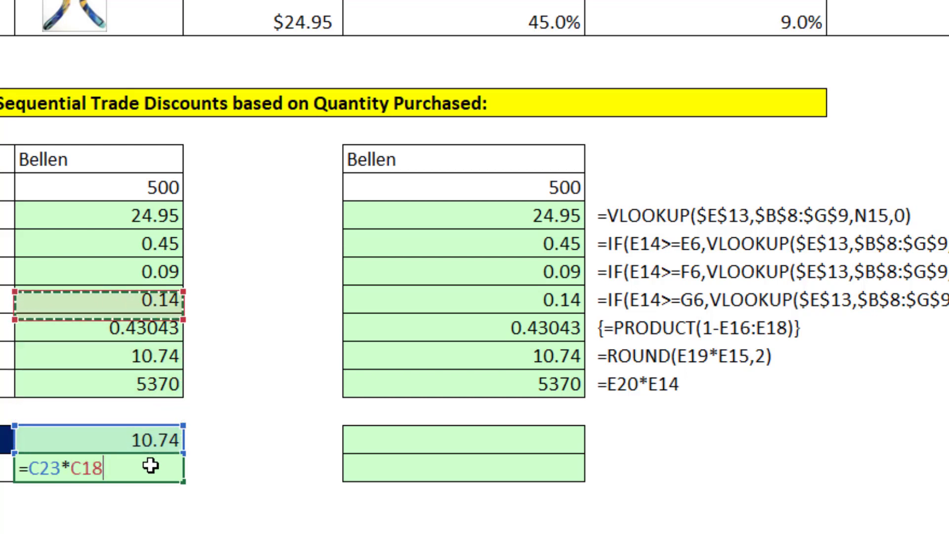
key(ctrl+Return)
Set the Quantity Purchased in C14 to 75 to test the single-cell formulas
click(148, 181)
text(75)
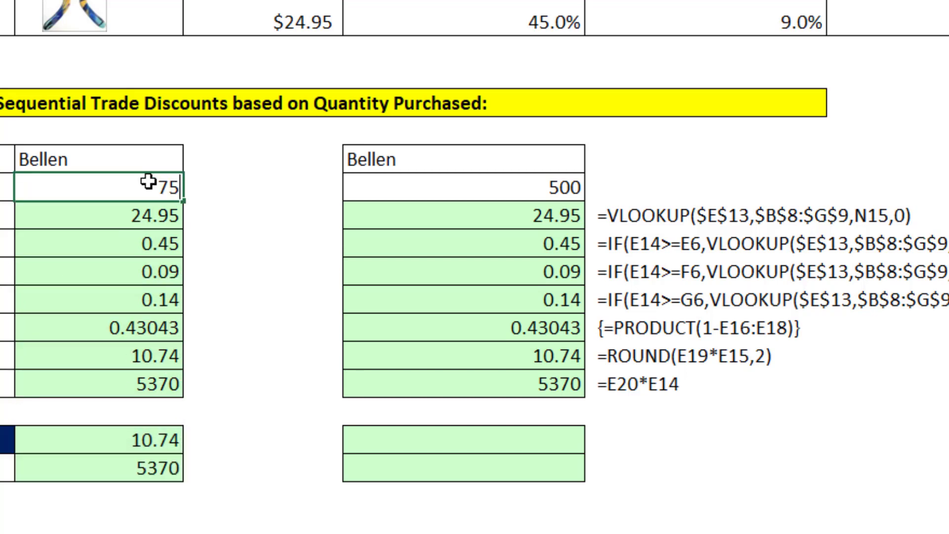
key(ctrl+Return)
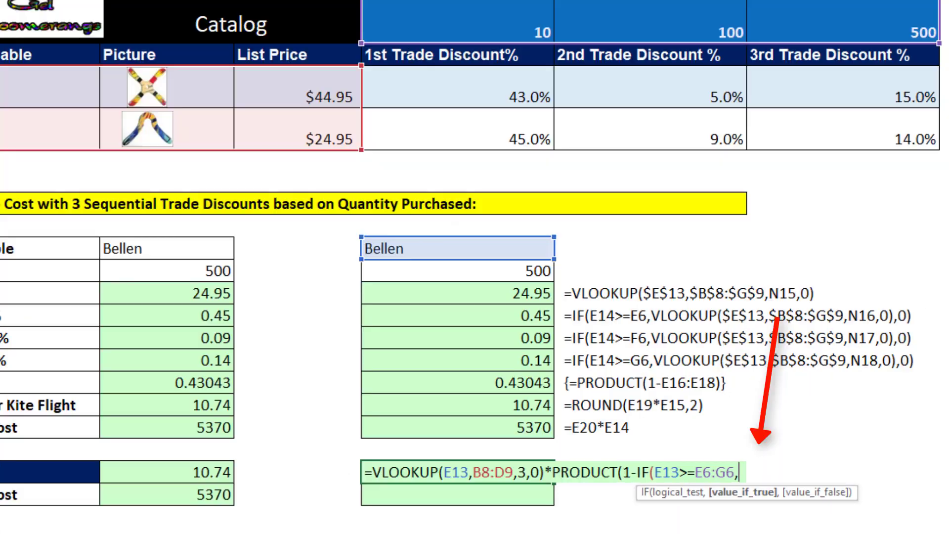
Add INDEX over E8:G9 with row number MATCH(E13,B8:B9,0) as the IF's value if true in the E23 formula
text(IN)
key(Tab)
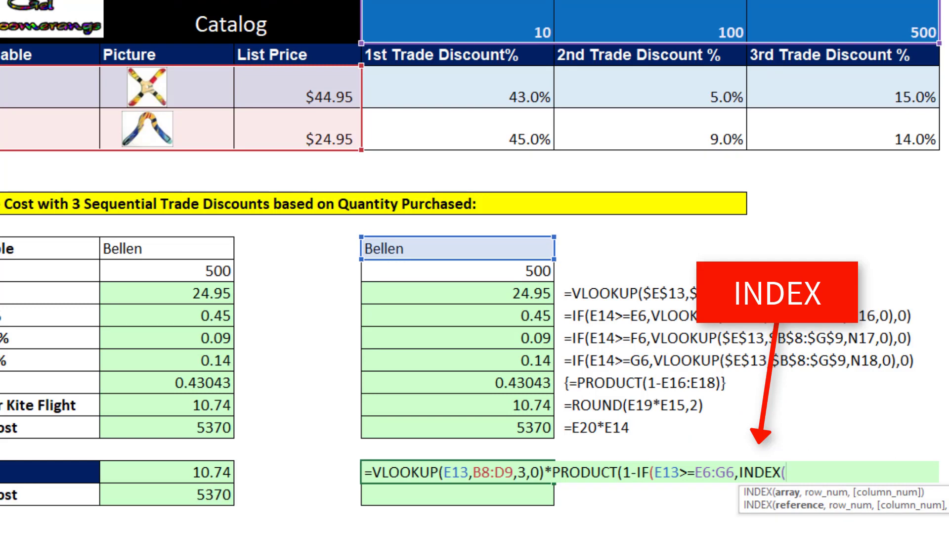
drag(464, 91, 831, 119)
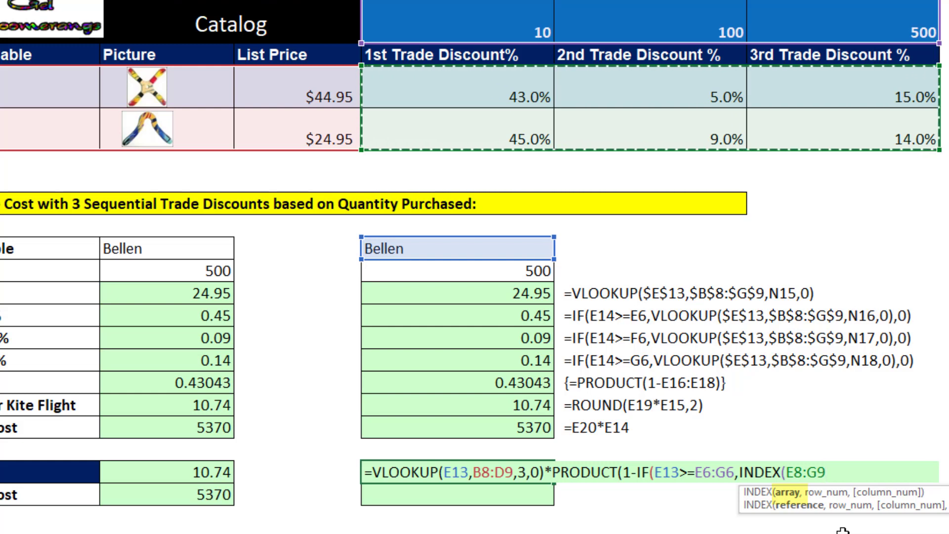
text(,mat)
key(Tab)
click(422, 241)
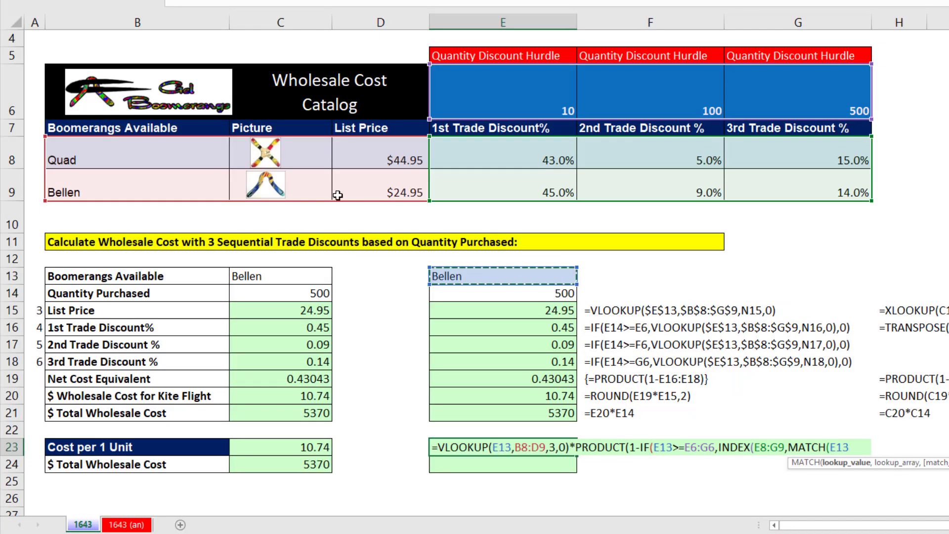
text(,)
drag(25, 88, 25, 122)
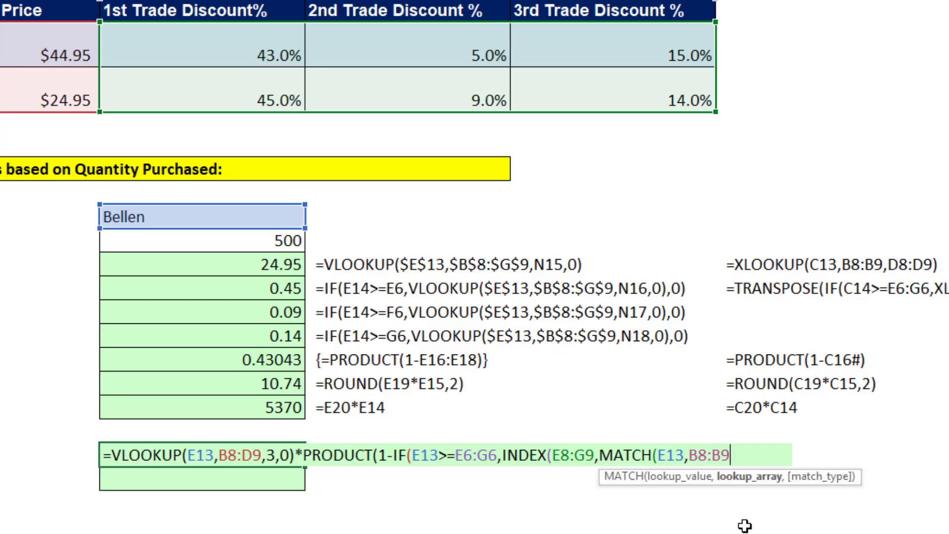
text(,)
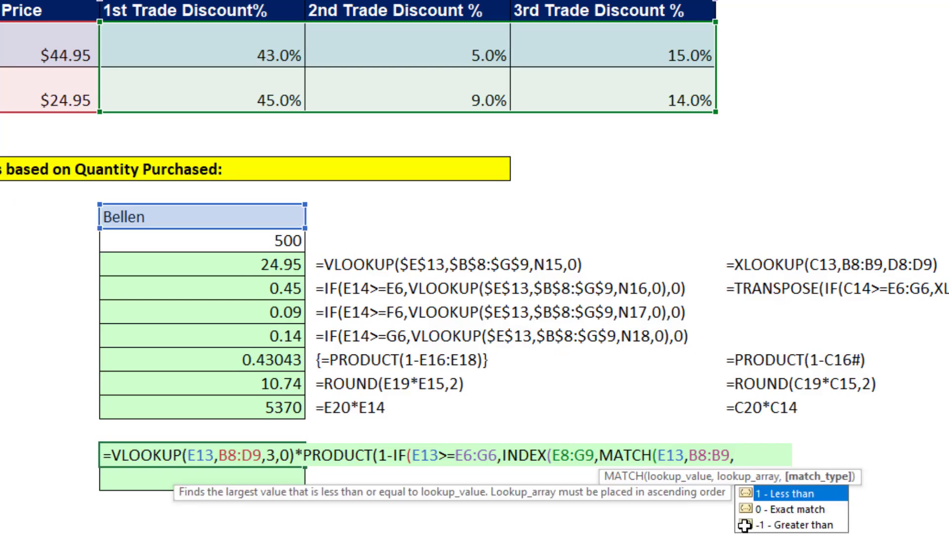
text(0))
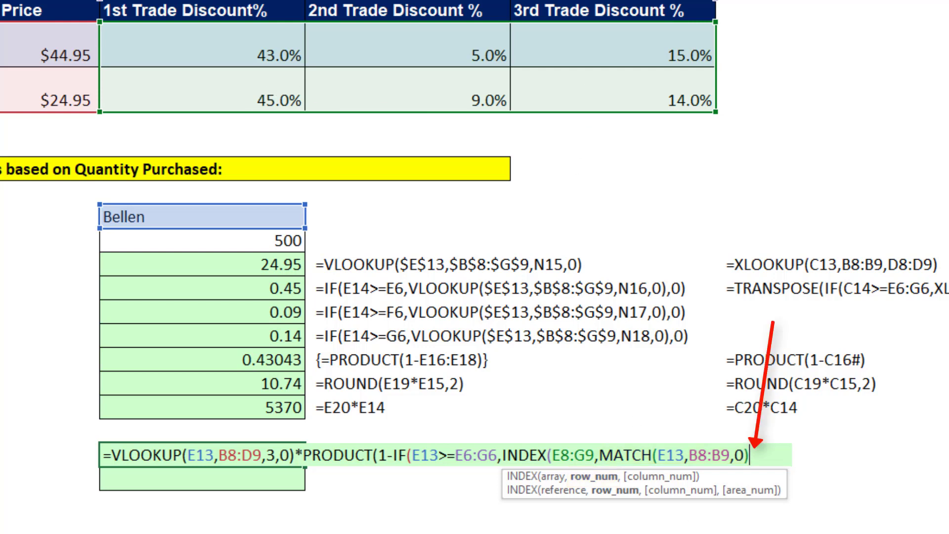
Leave INDEX's column number empty, use 0 as the IF's value if false, and enter the E23 formula
text(,0)
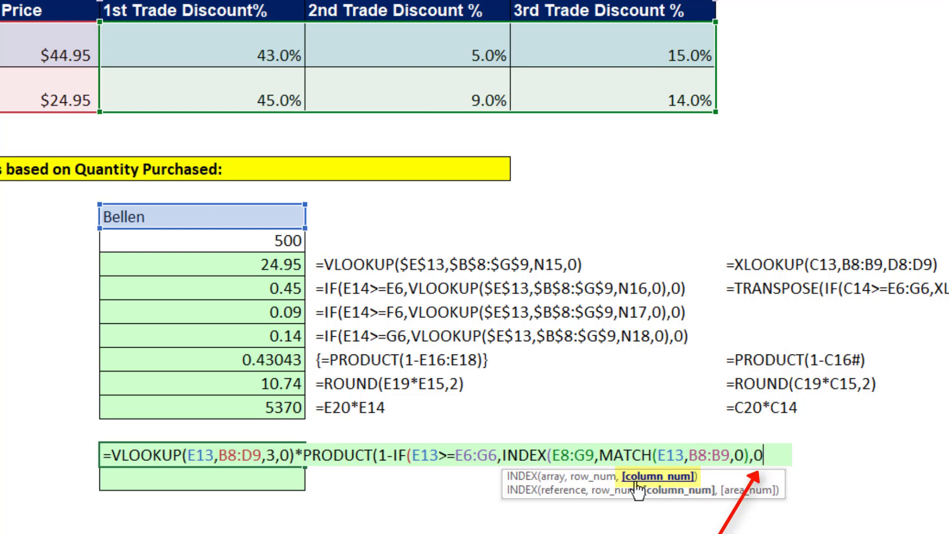
key(BackSpace)
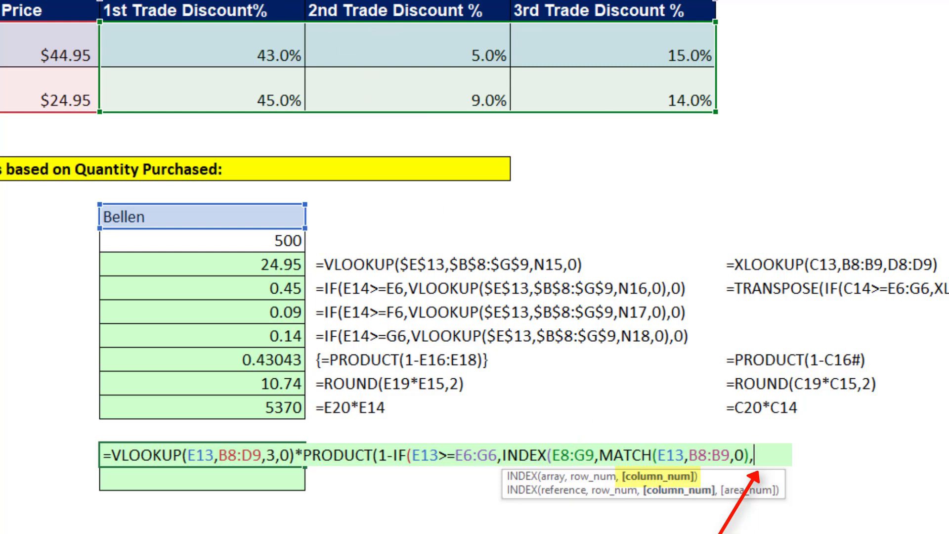
text())
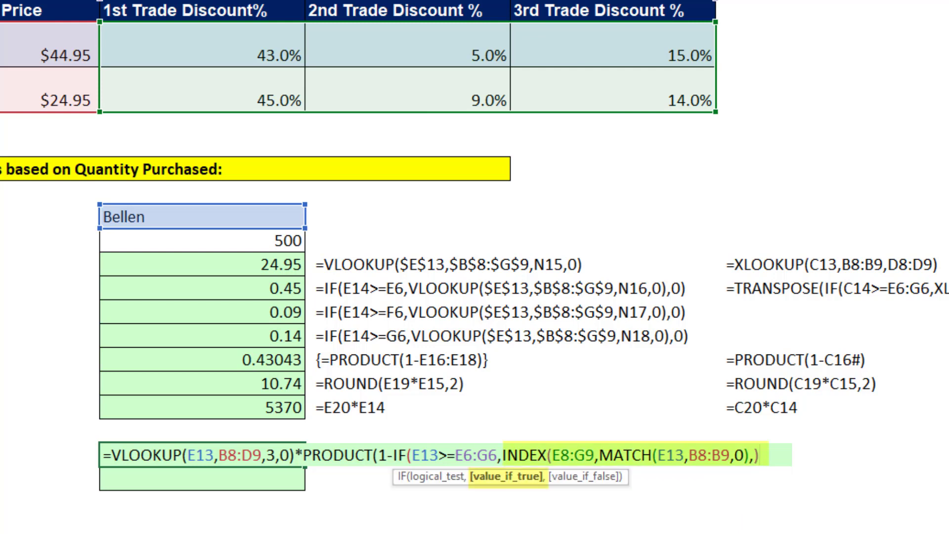
text(,0))
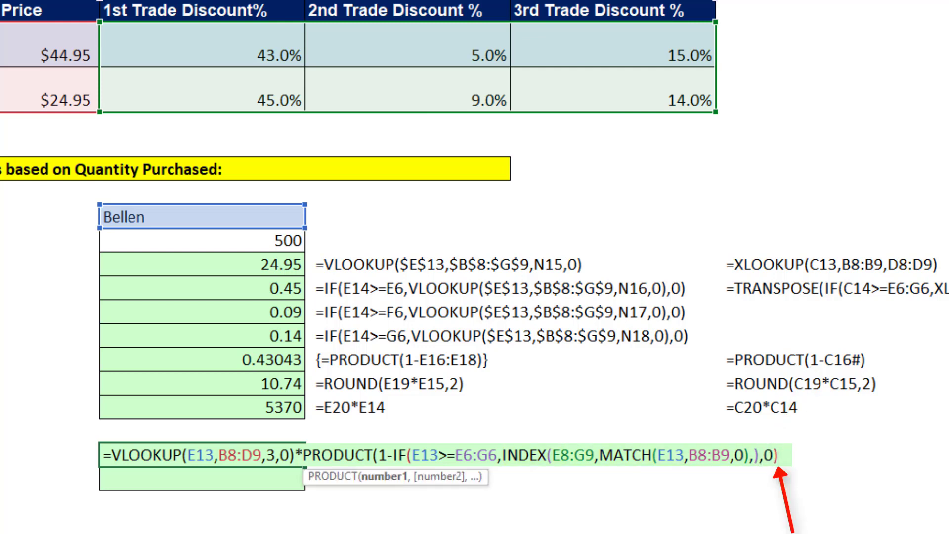
text())
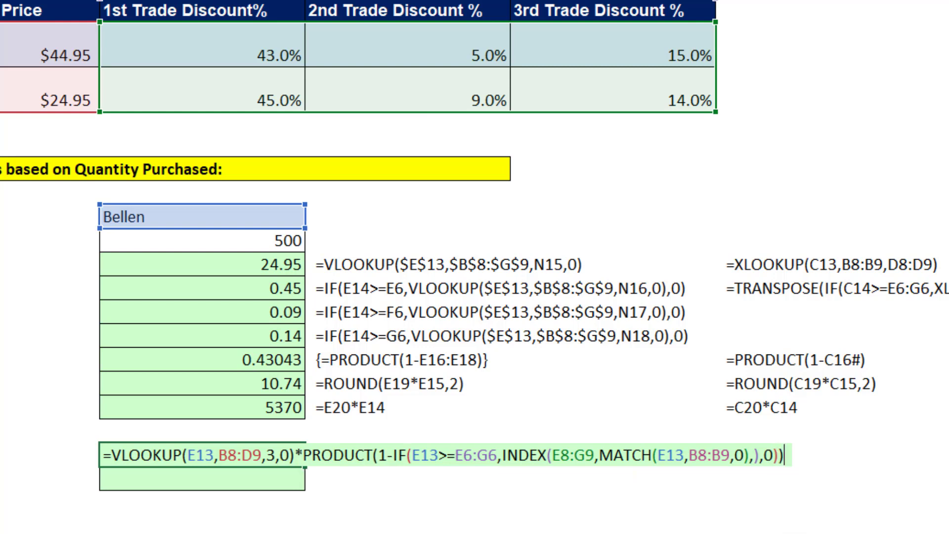
key(ctrl+Return)
Wrap the entire E23 formula in ROUND with 2 decimal places
key(F2)
text(ROUND()
click(868, 455)
text(,2))
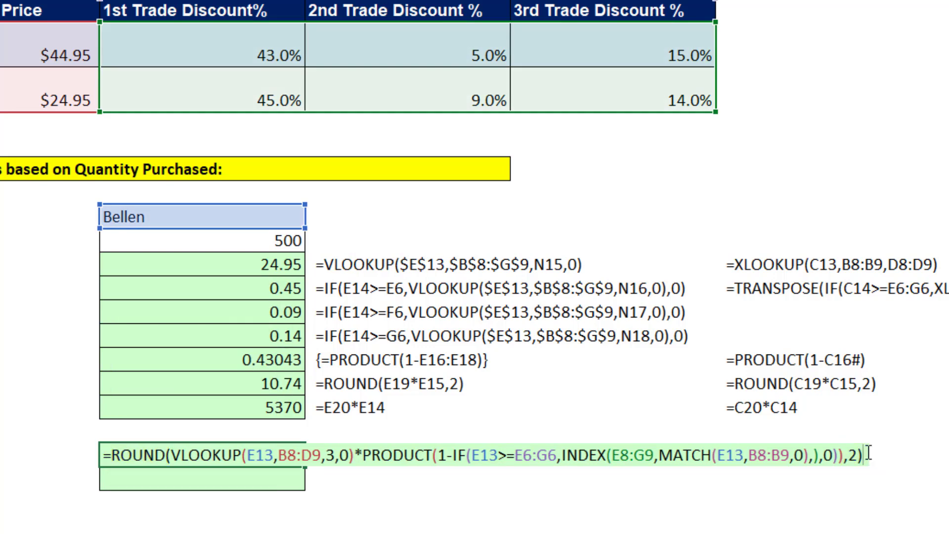
key(Return)
Calculate the $ Total Wholesale Cost in E24 with =E23*E14
text(=)
key(Up)
text(*)
key(Up)
key(Up)
key(Up)
key(Up)
key(Up)
key(Up)
key(Up)
key(Up)
key(Up)
key(Up)
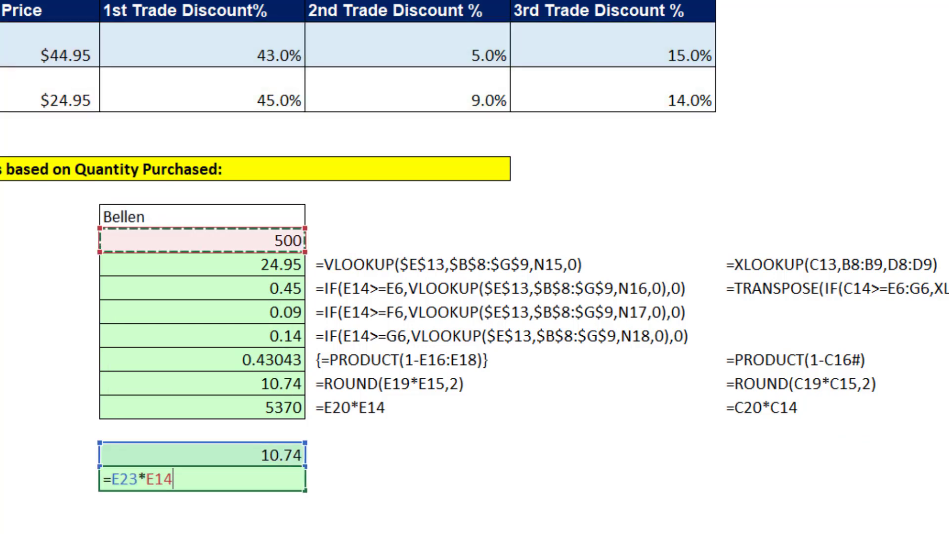
key(Return)
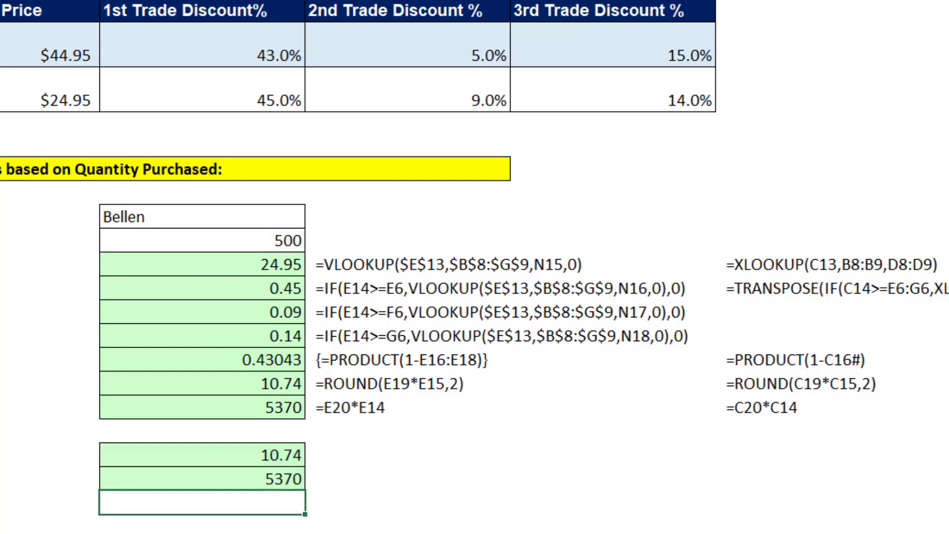